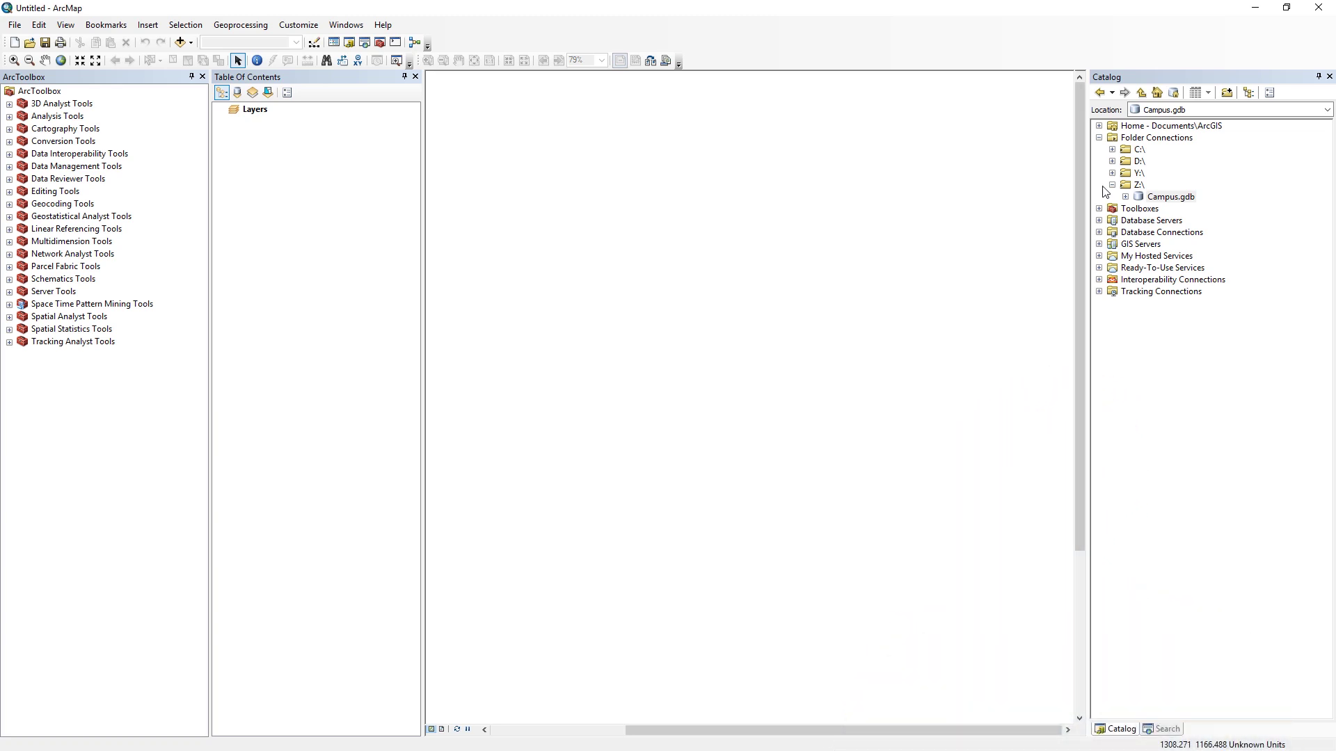
Create a new file geodatabase in Z:\ and name it Queens_Park.gdb.
click(1137, 186)
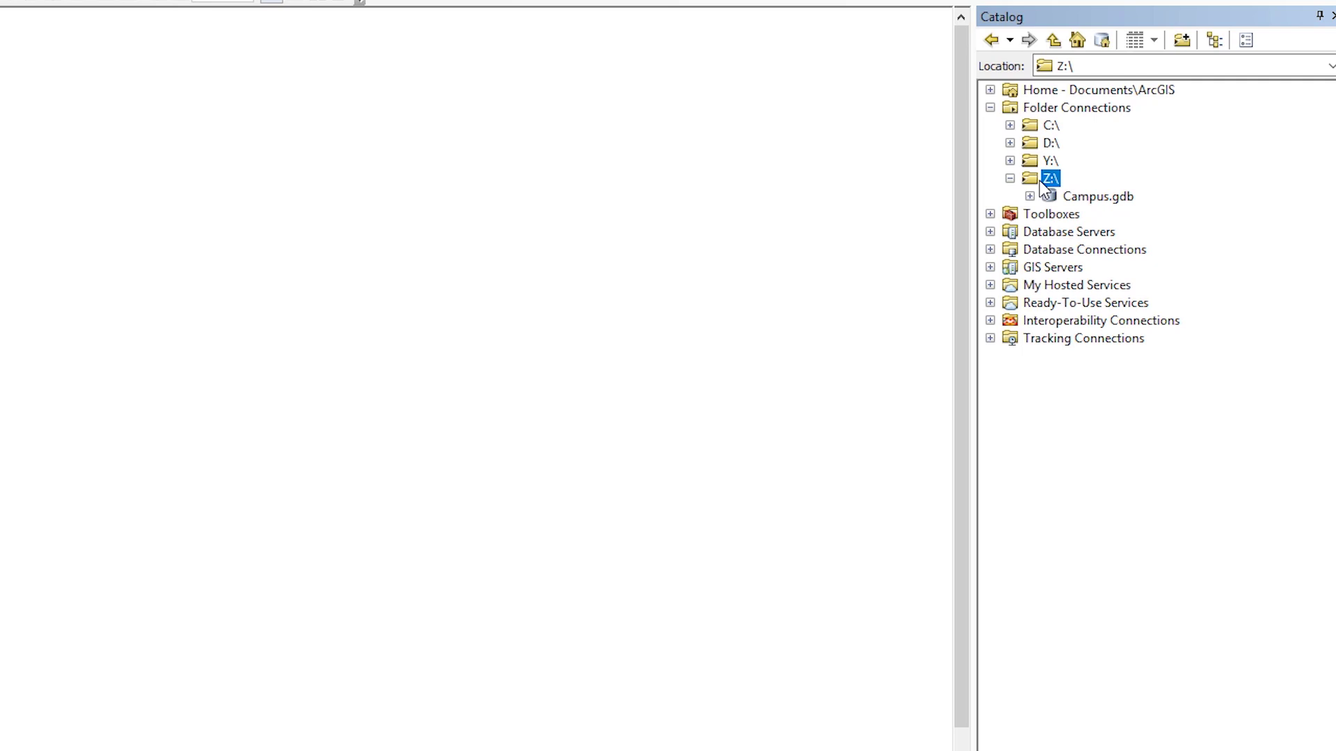
right_click(1044, 185)
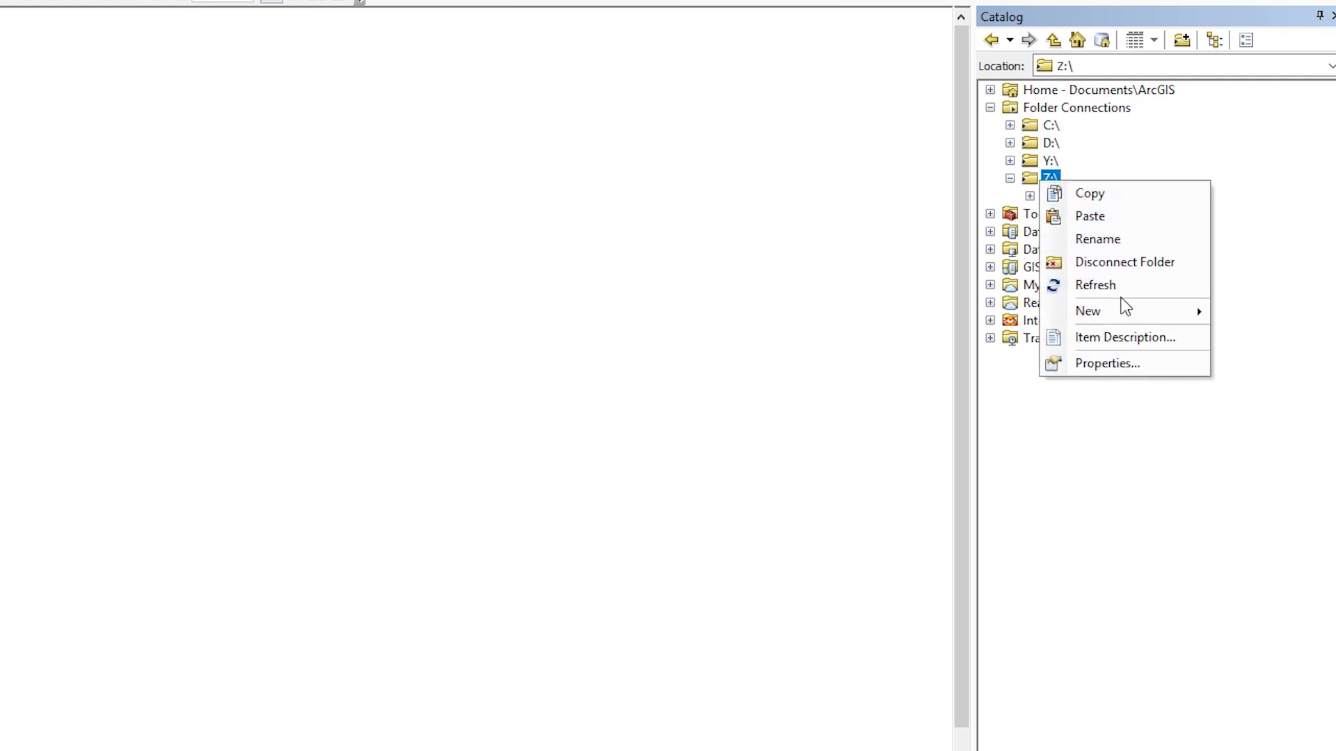
mouse_move(1124, 315)
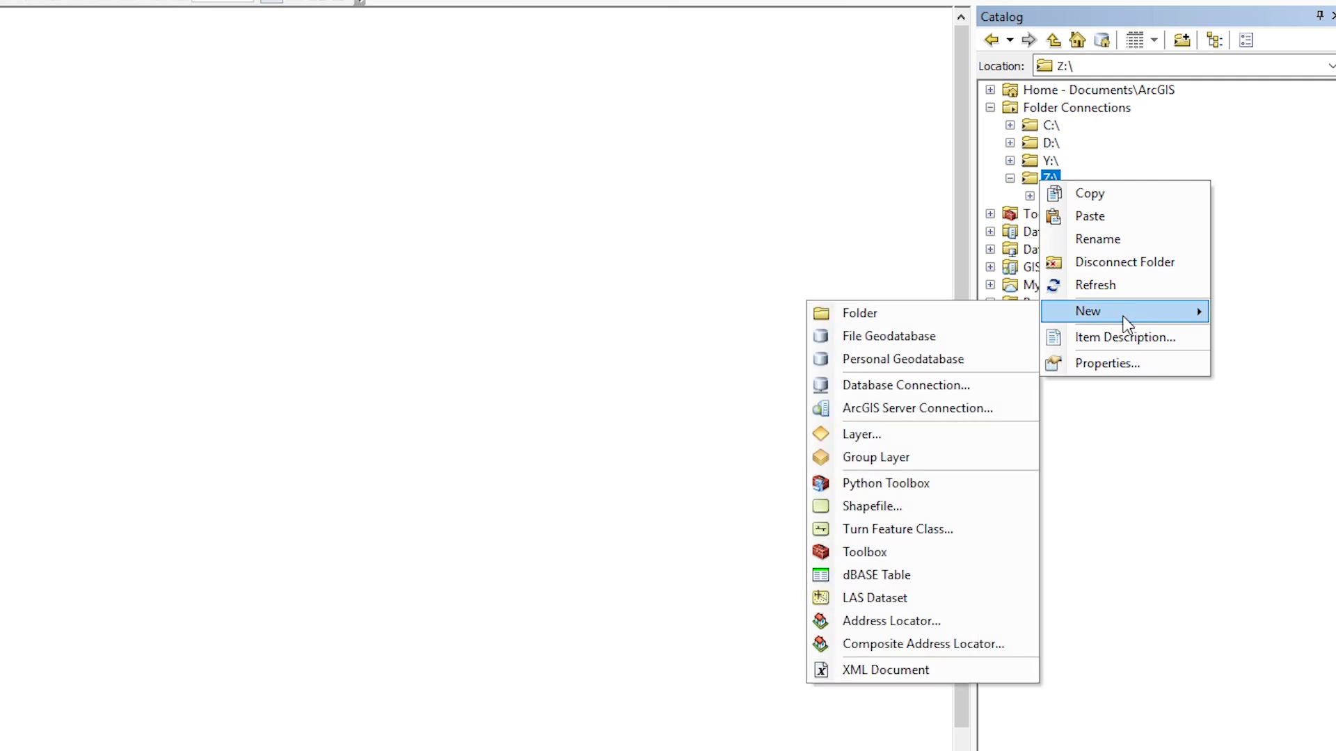
click(910, 343)
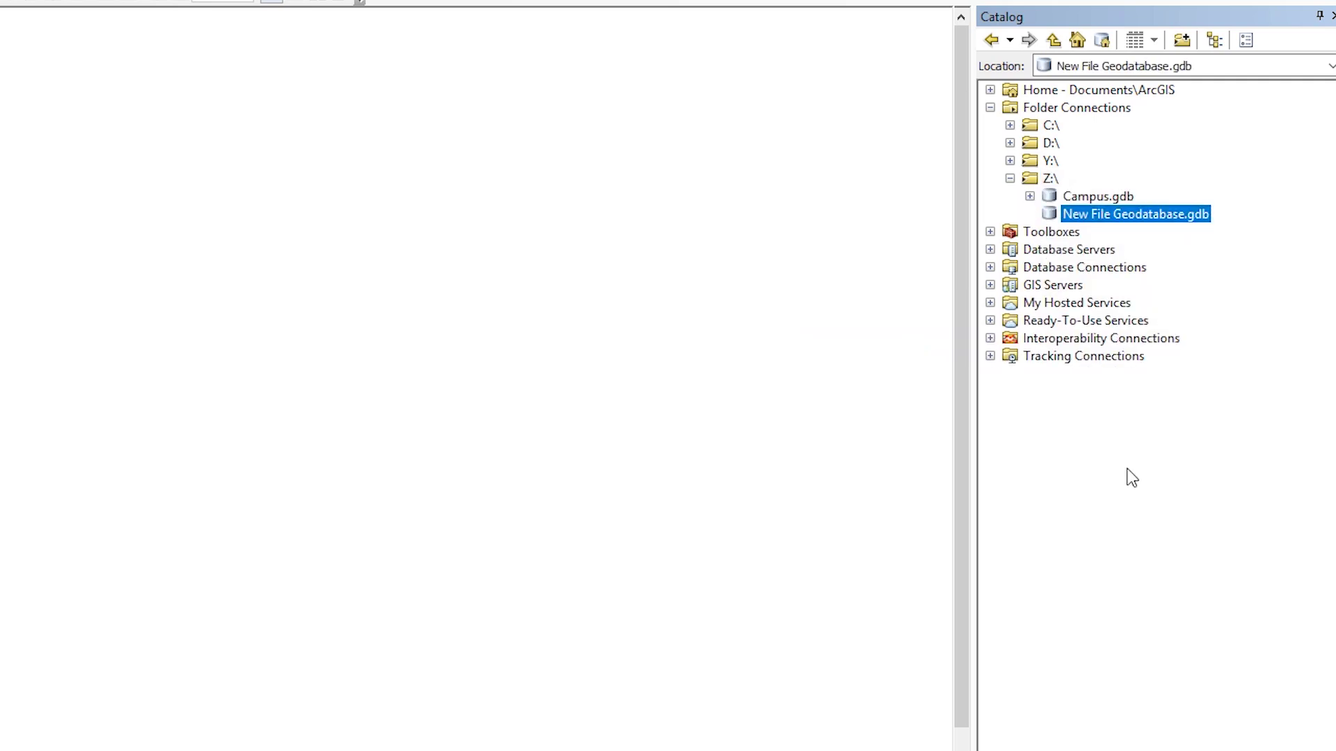
key(End)
key(Left)
key(Left)
key(Left)
key(Left)
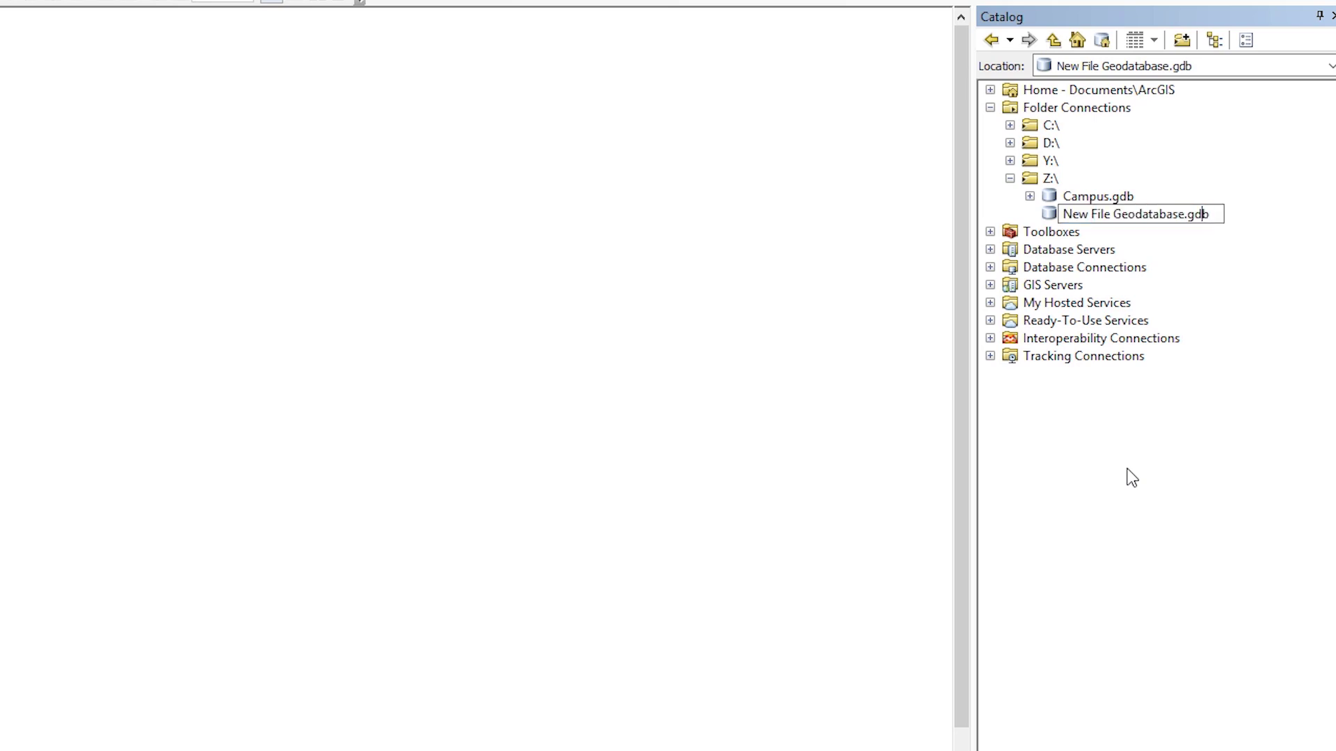
key(BackSpace)
key(BackSpace)
key(BackSpace)
key(BackSpace)
key(BackSpace)
key(BackSpace)
key(BackSpace)
key(BackSpace)
key(BackSpace)
key(BackSpace)
key(BackSpace)
key(BackSpace)
key(BackSpace)
key(BackSpace)
key(BackSpace)
key(BackSpace)
key(BackSpace)
key(BackSpace)
key(BackSpace)
key(BackSpace)
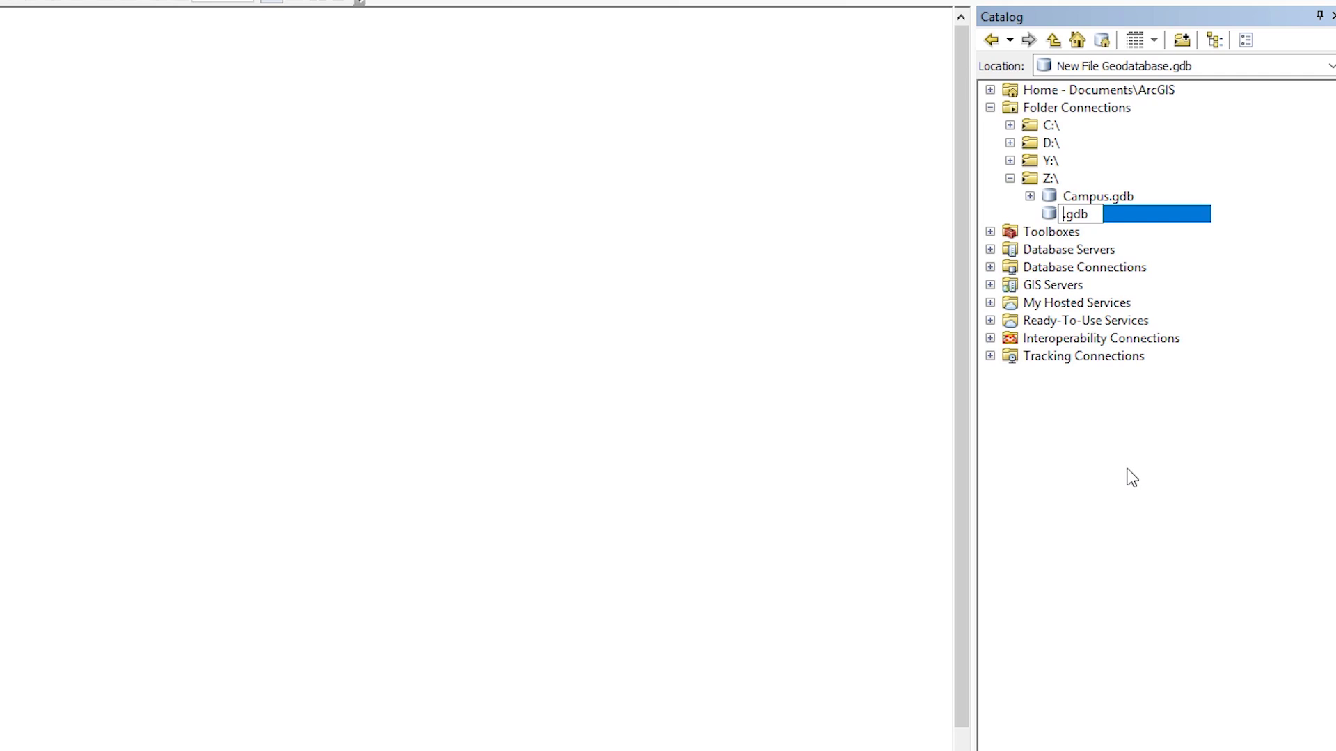
text(Queen)
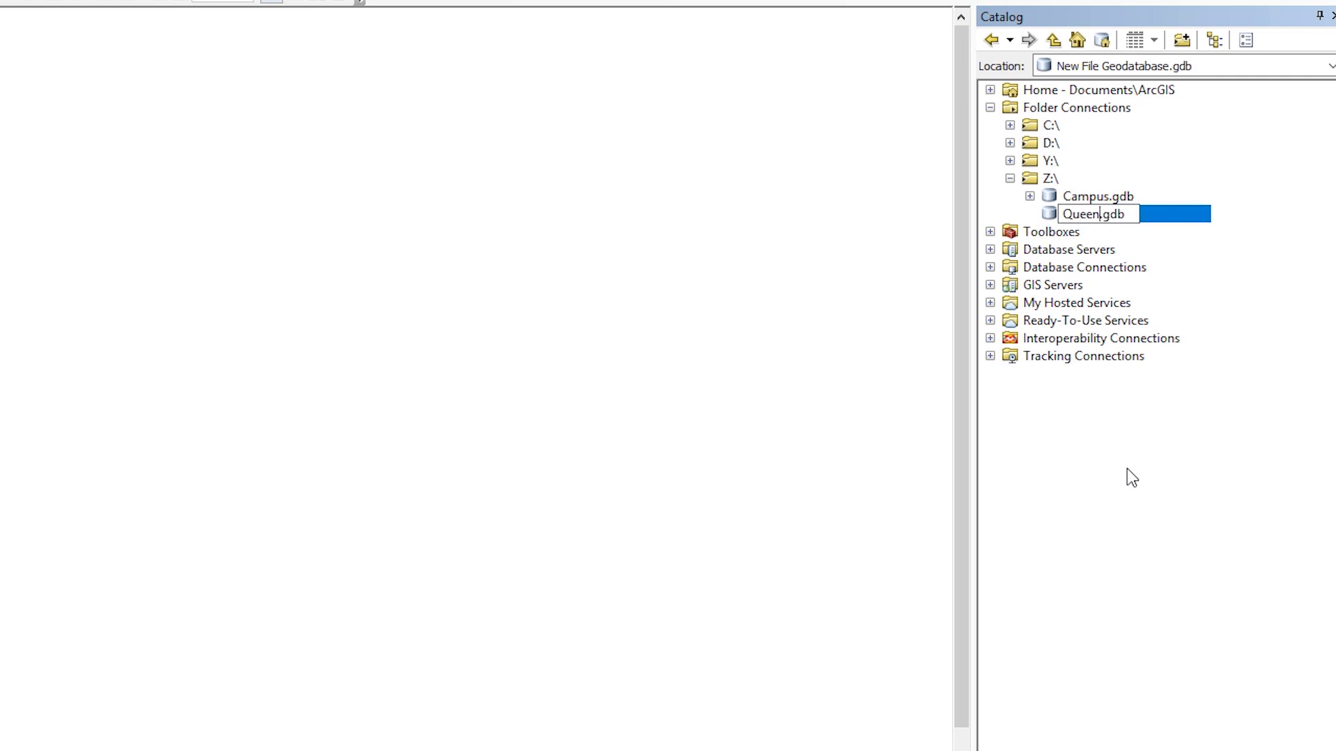
text(s_Park)
key(Return)
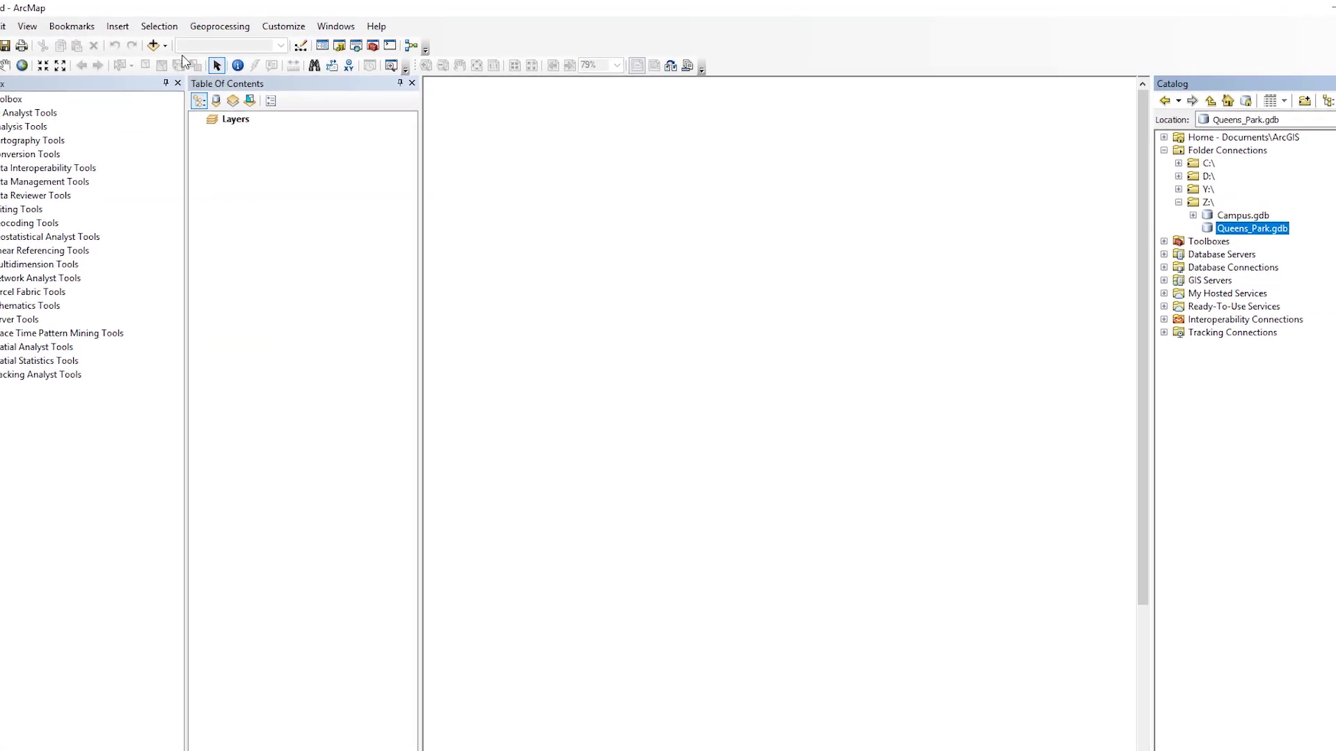
Add the Imagery basemap to the map as a World Imagery background.
click(165, 46)
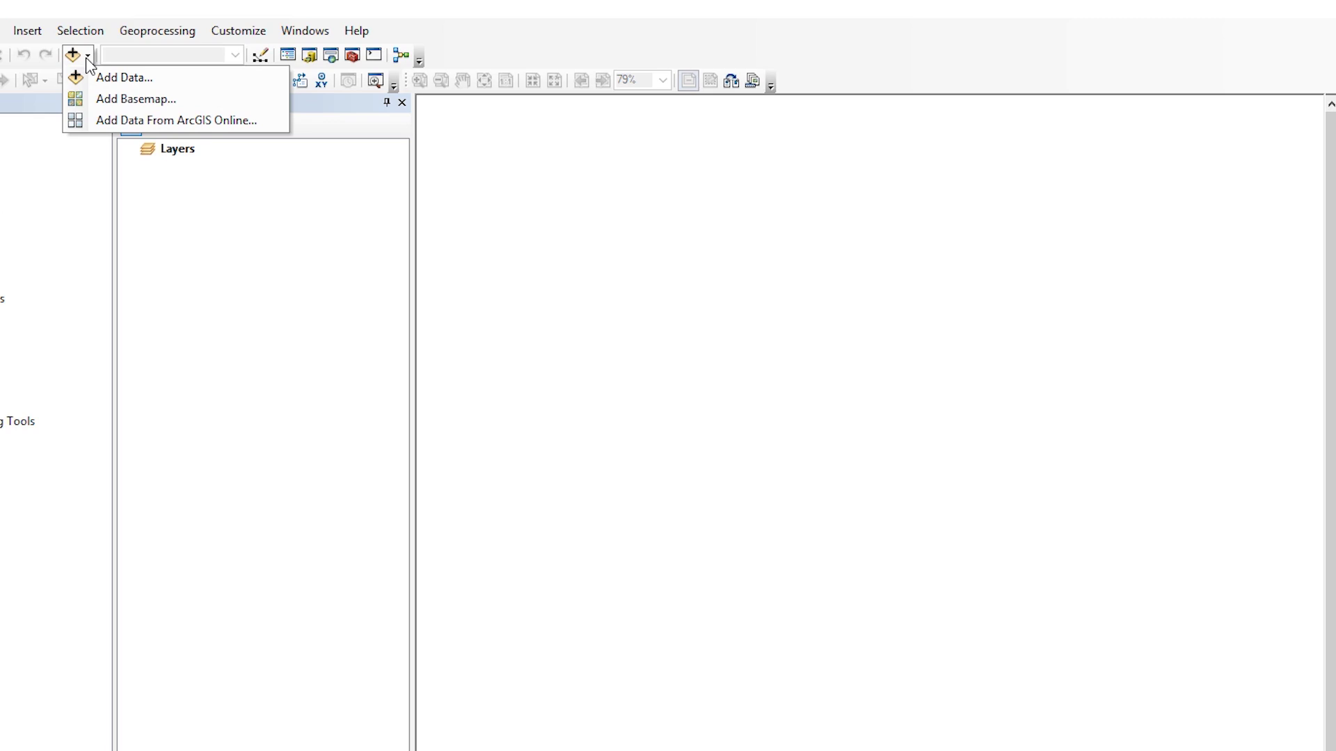
click(104, 99)
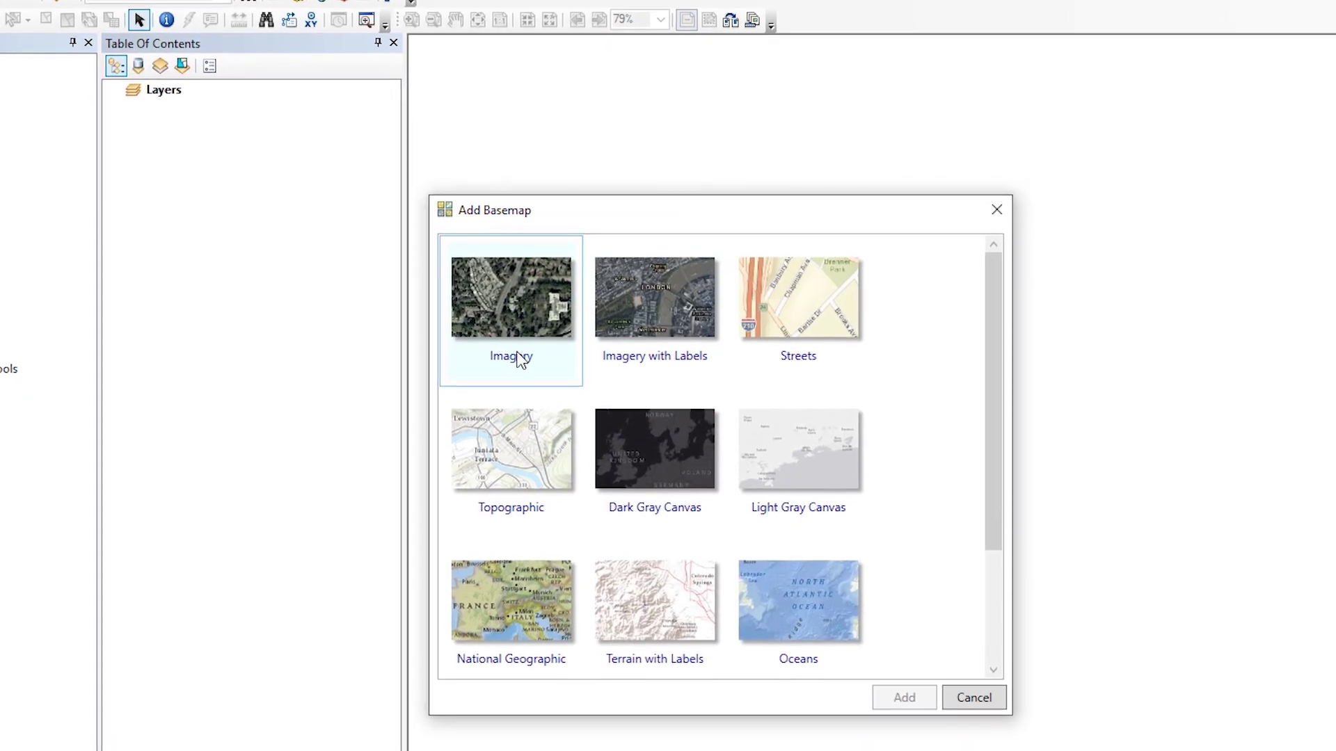
click(522, 390)
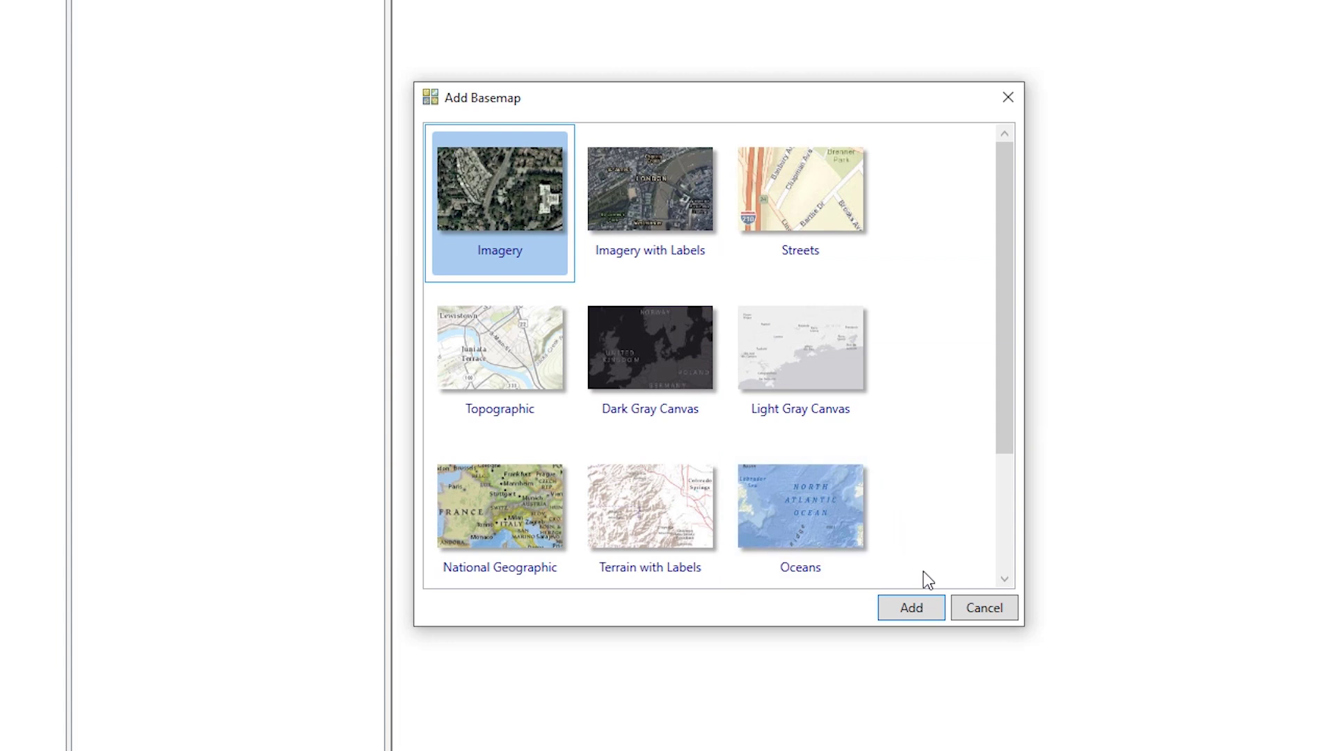
click(913, 615)
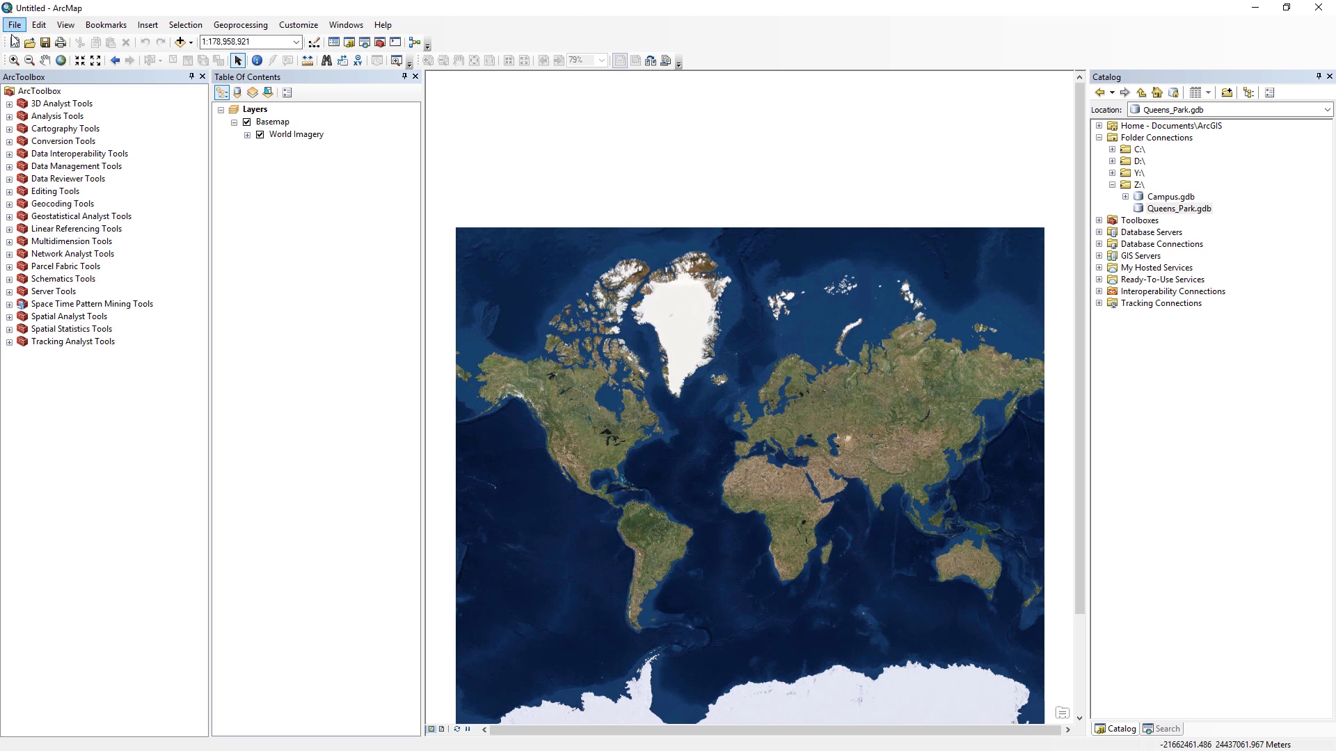
Zoom and pan from the Great Lakes to Queen's Park in downtown Toronto, about 1:5,287.
click(13, 61)
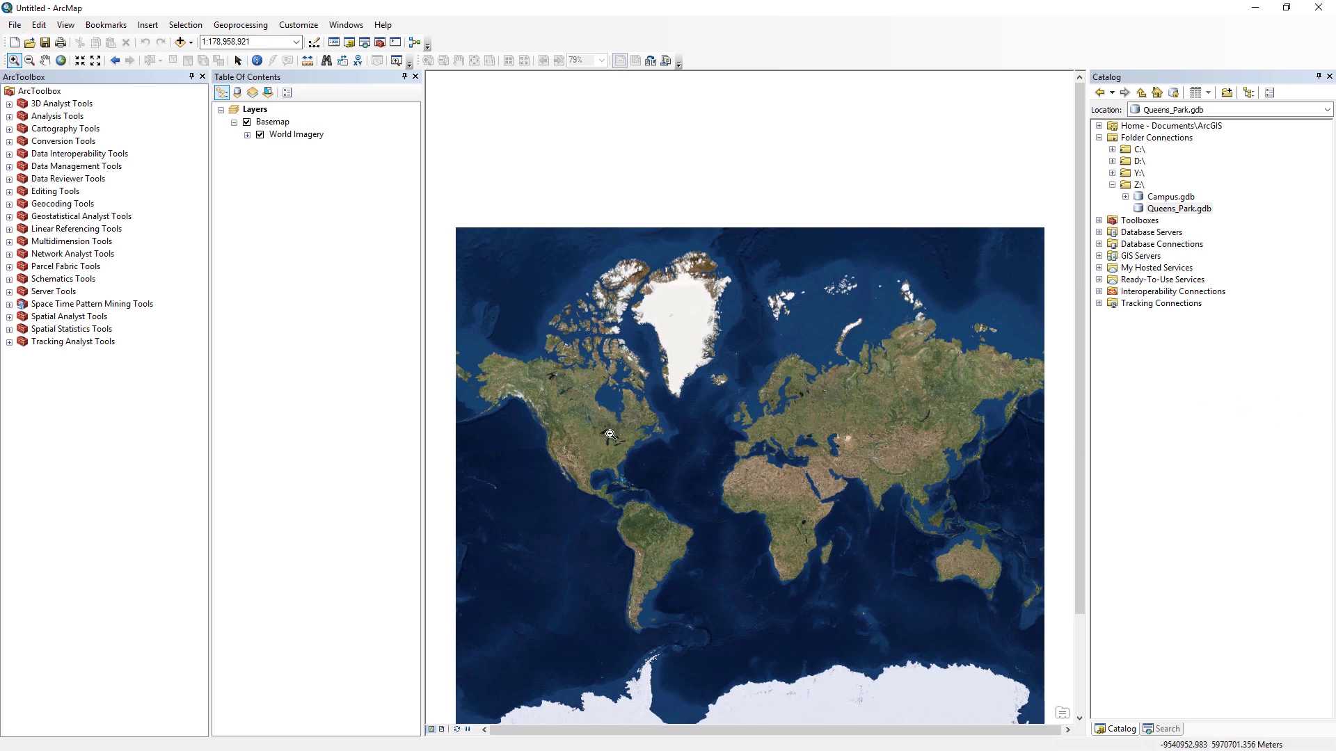
drag(610, 433, 634, 444)
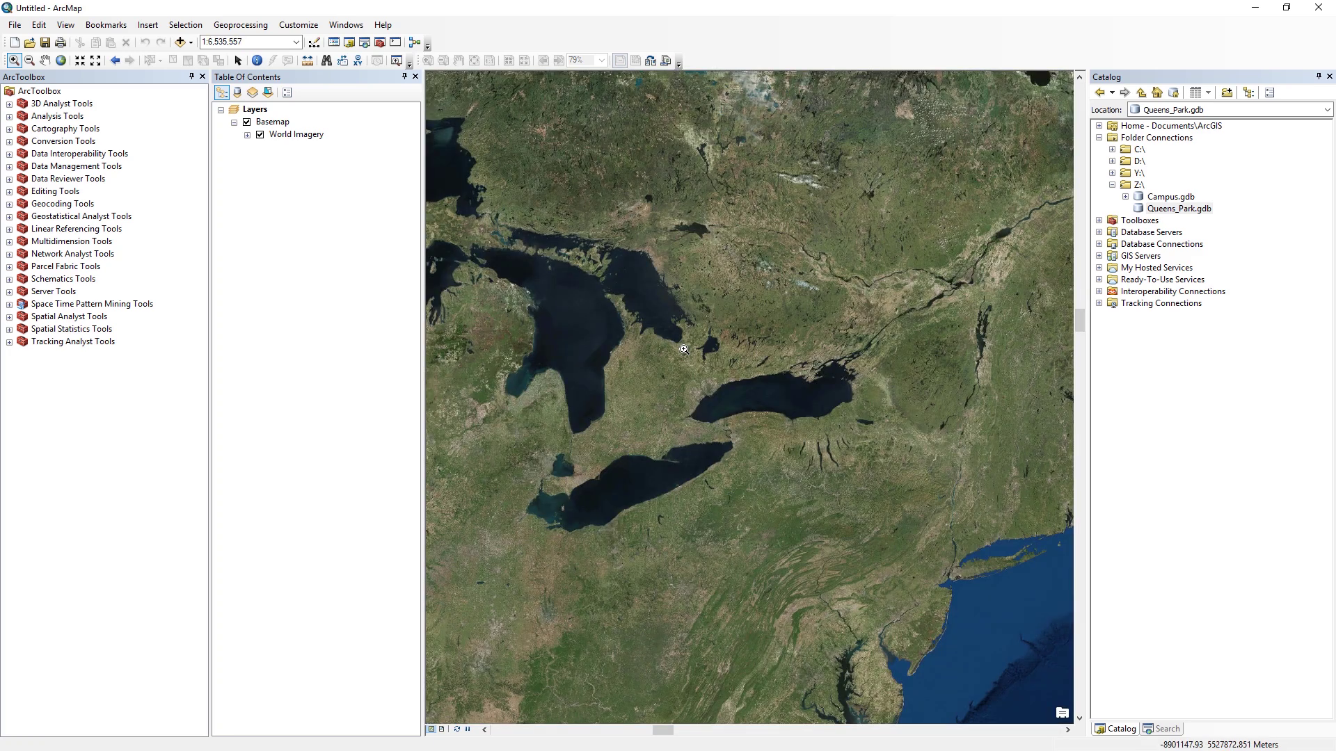
drag(699, 398, 743, 412)
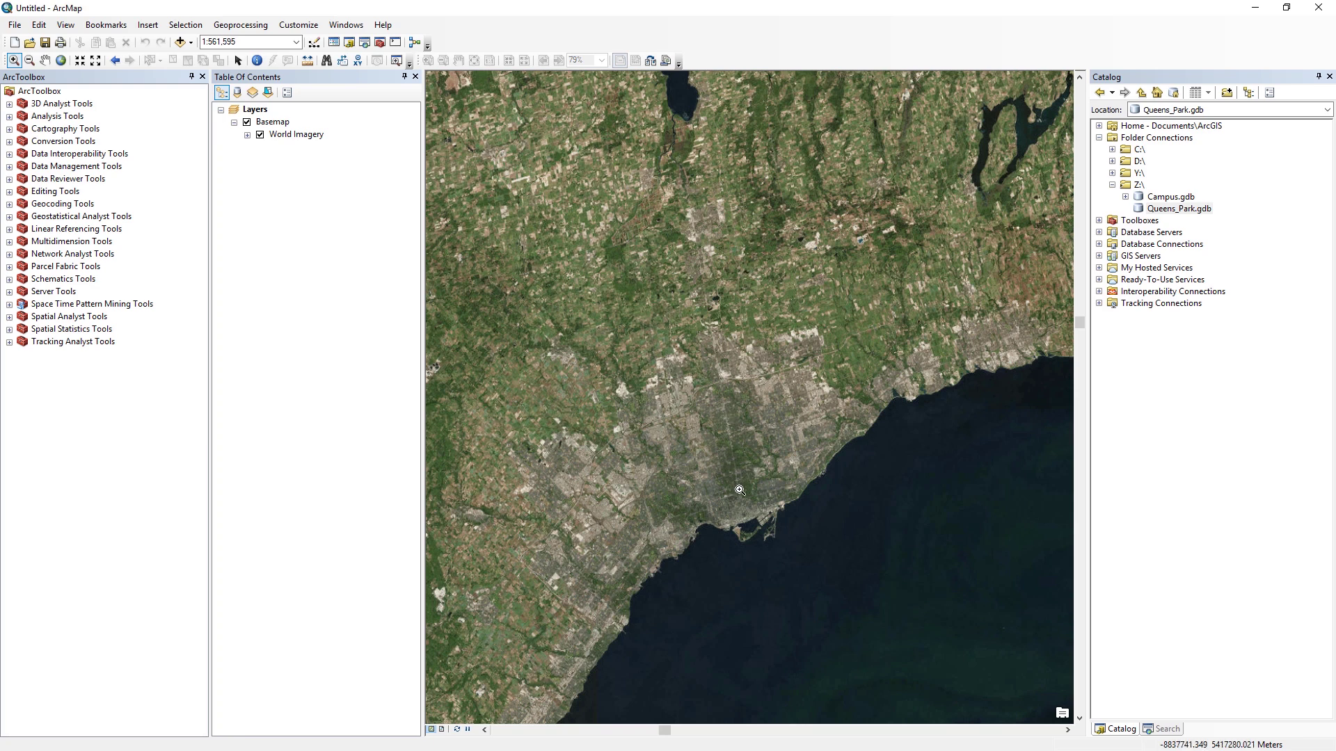
drag(725, 493, 759, 527)
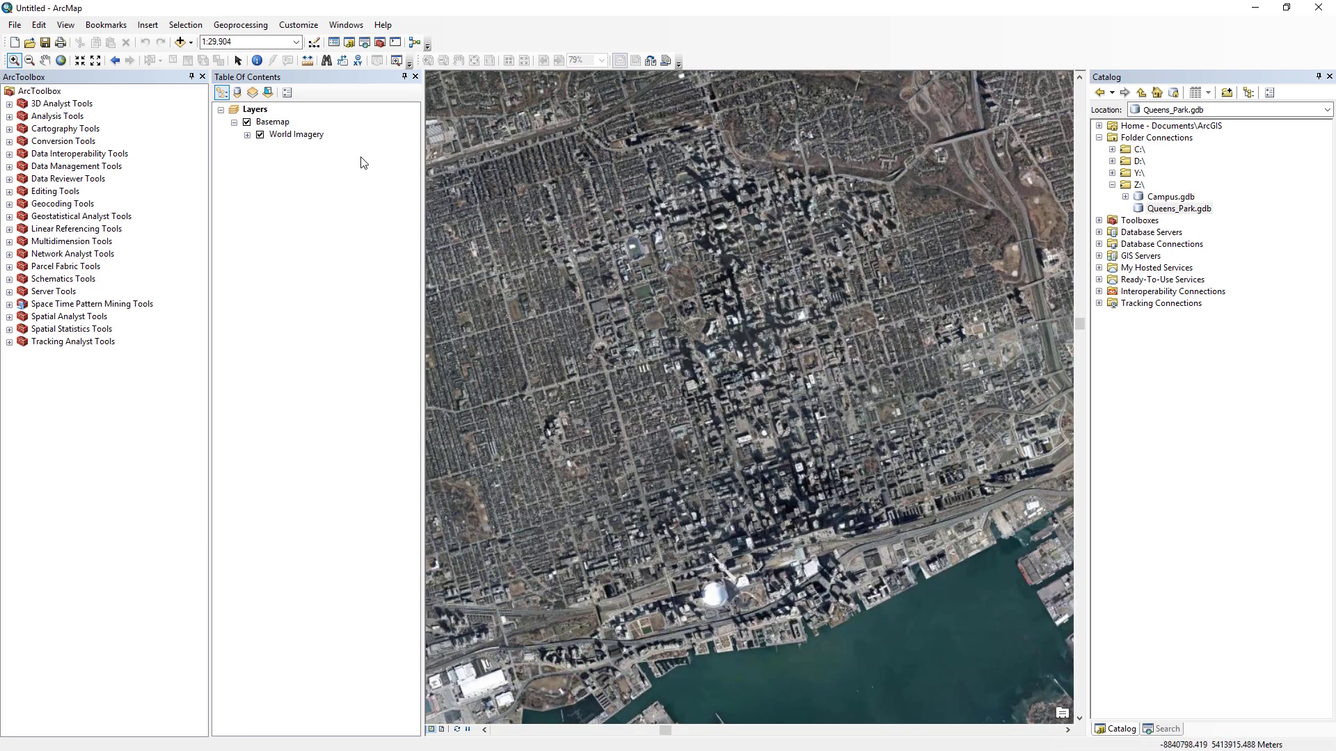
click(45, 60)
drag(569, 457, 637, 548)
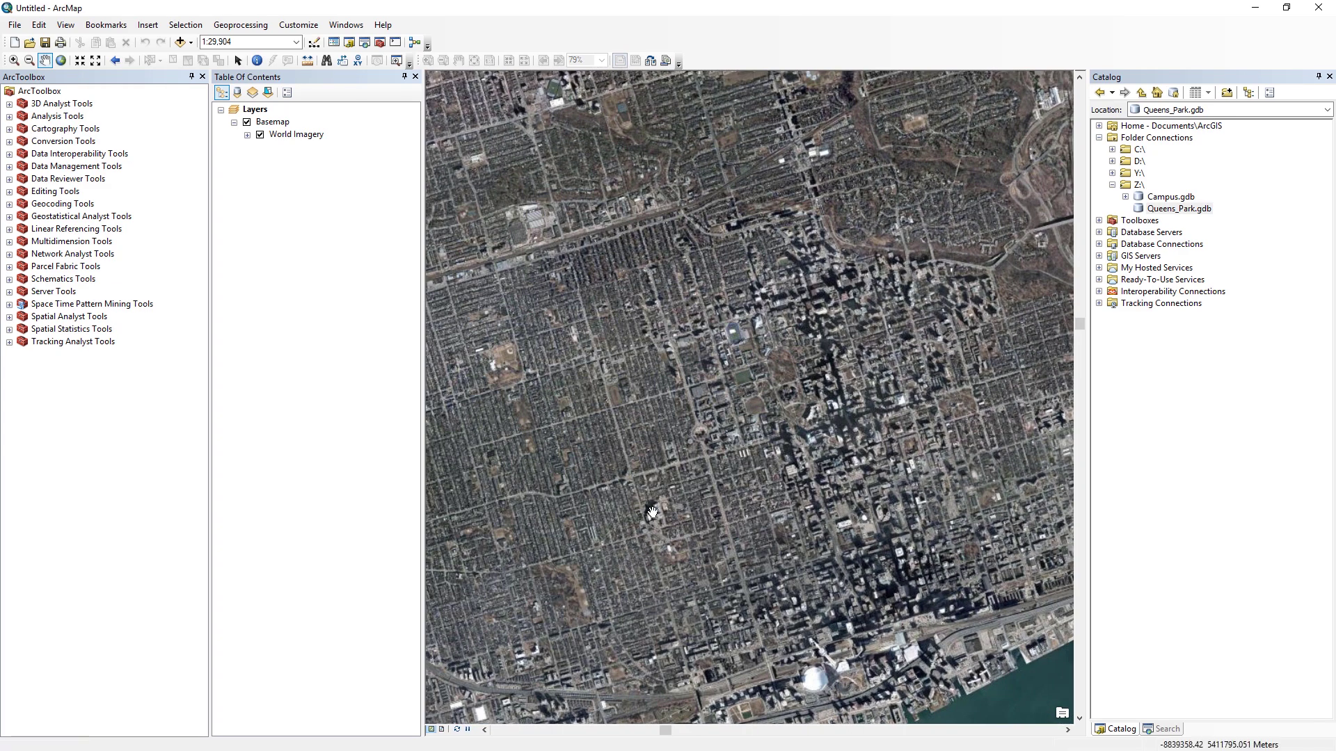
click(14, 60)
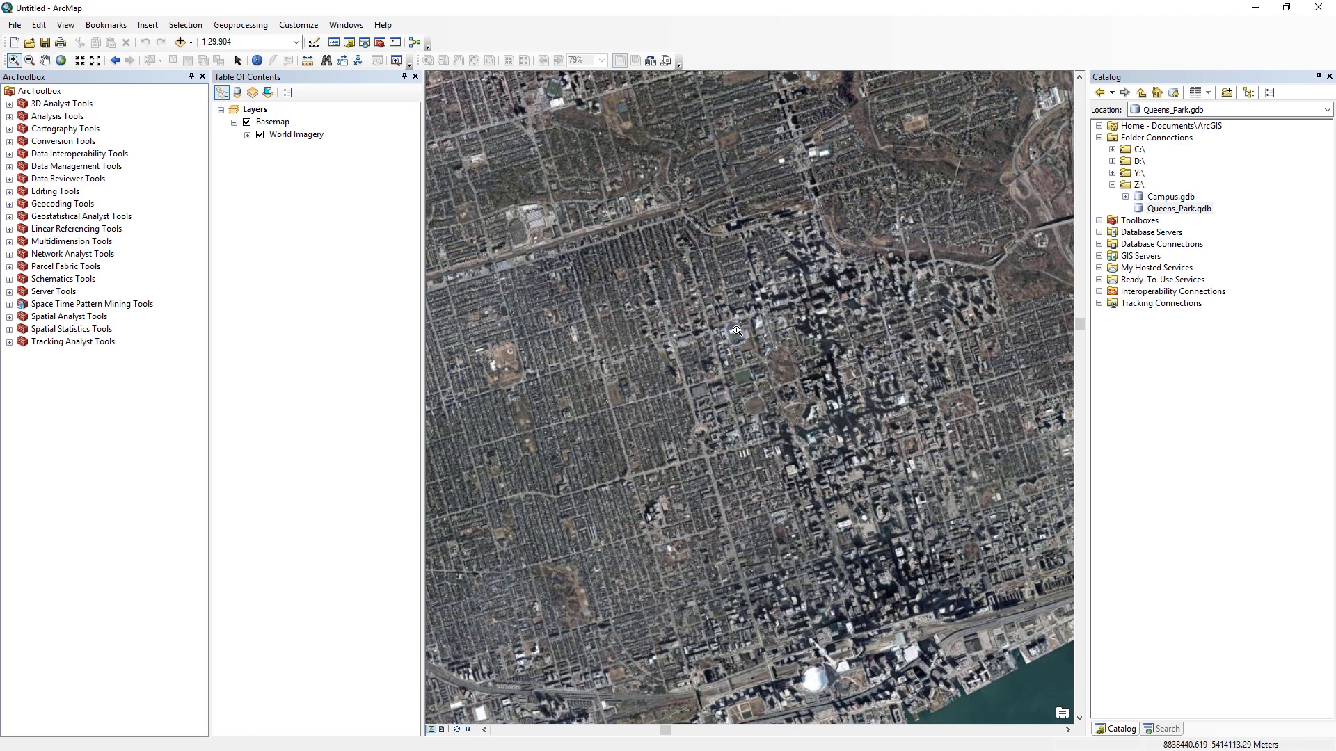
drag(737, 331, 838, 453)
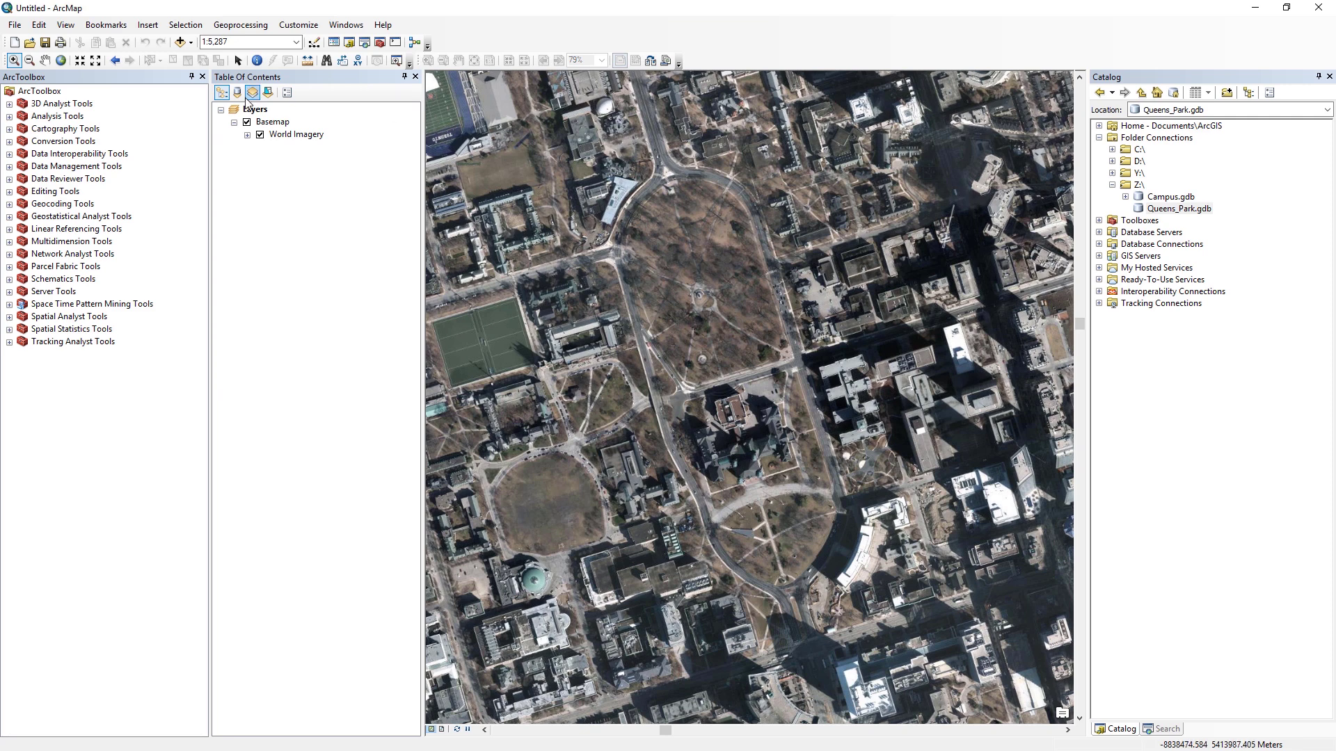
click(238, 60)
click(277, 123)
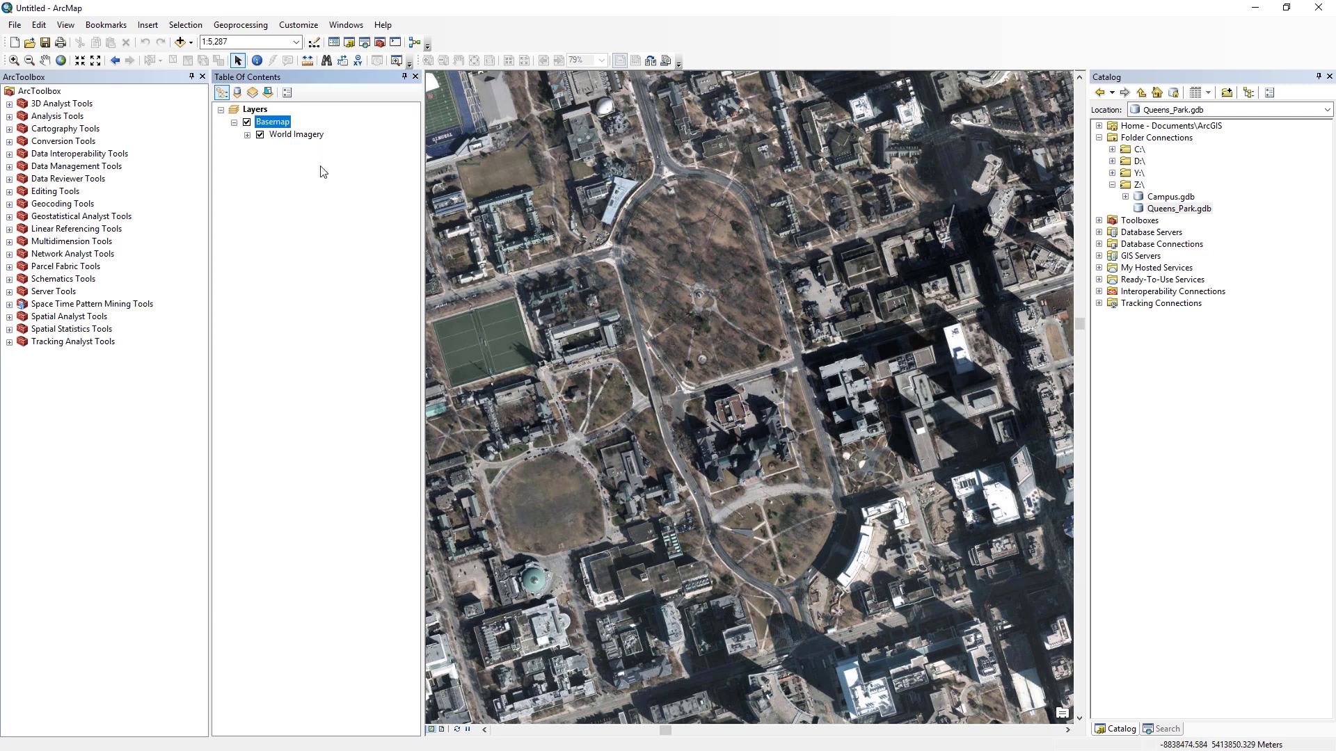
click(247, 122)
click(1177, 212)
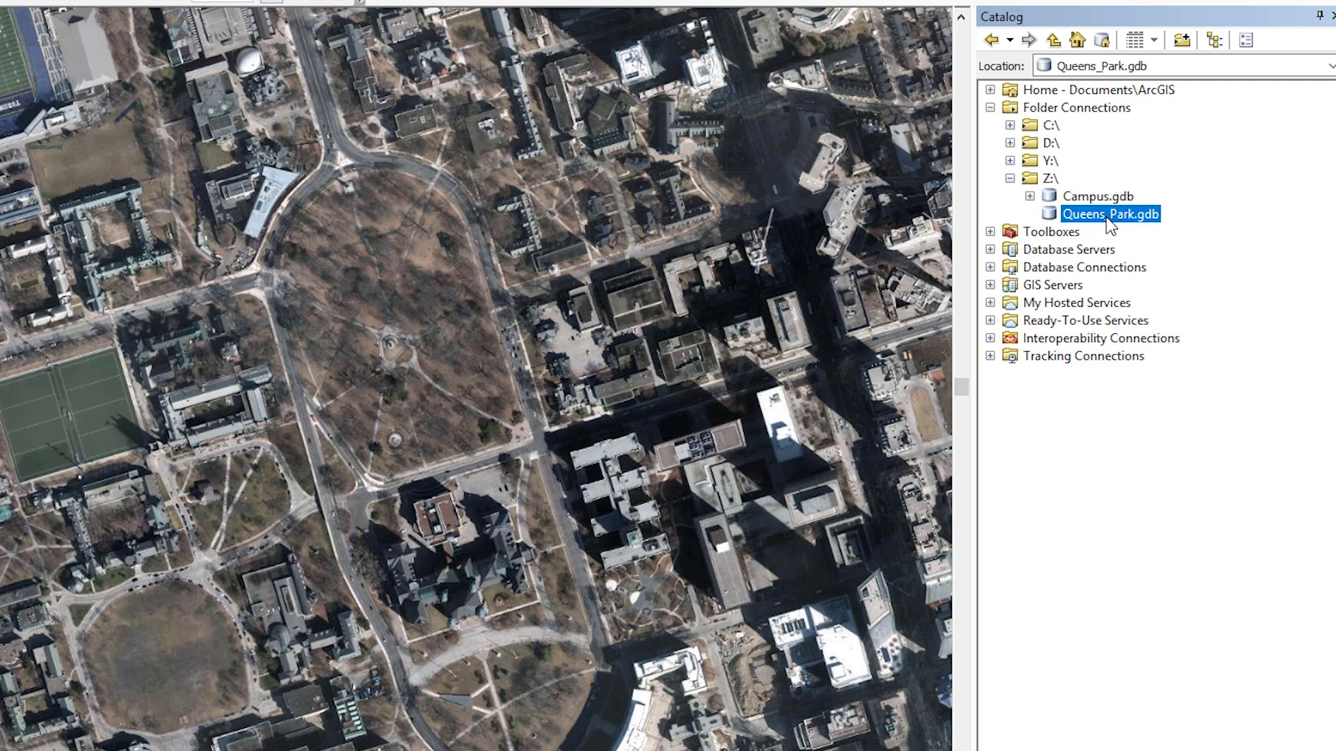
Start a new Point Features feature class named Trees in Queens_Park.gdb.
right_click(1108, 221)
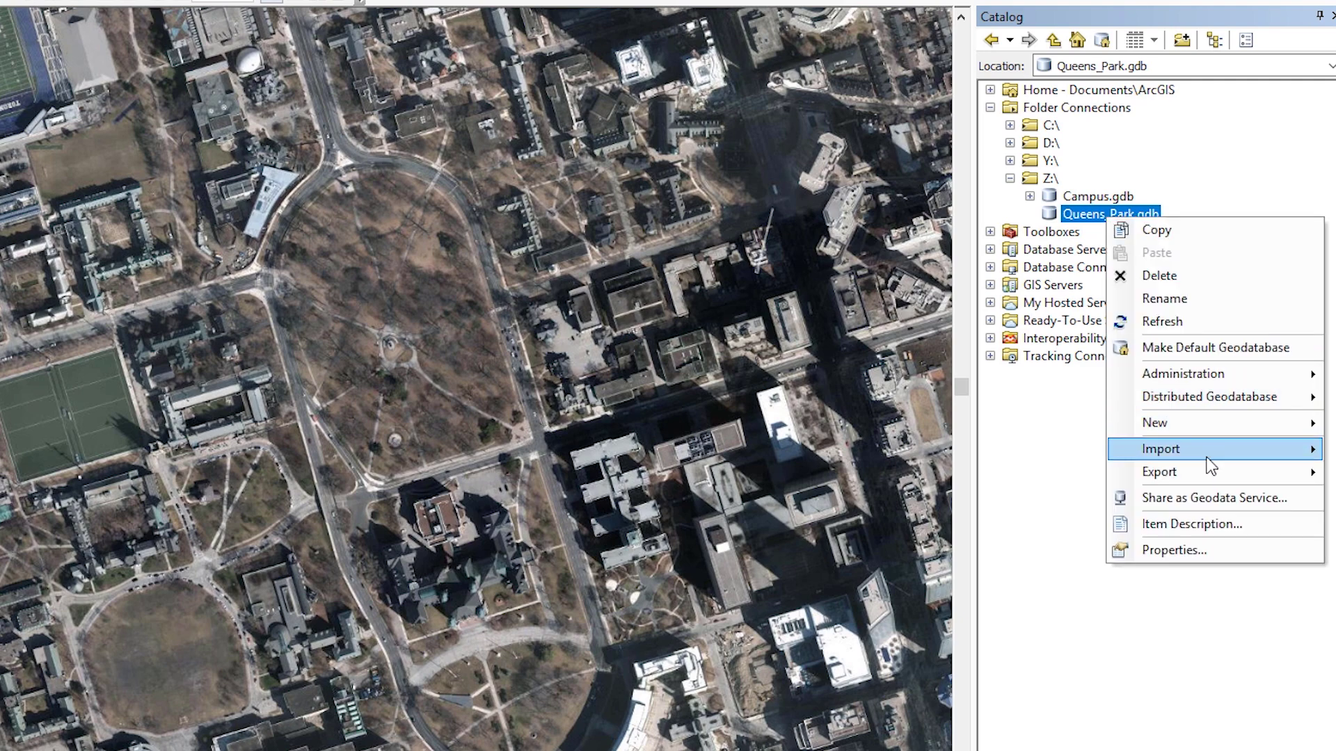
mouse_move(1166, 431)
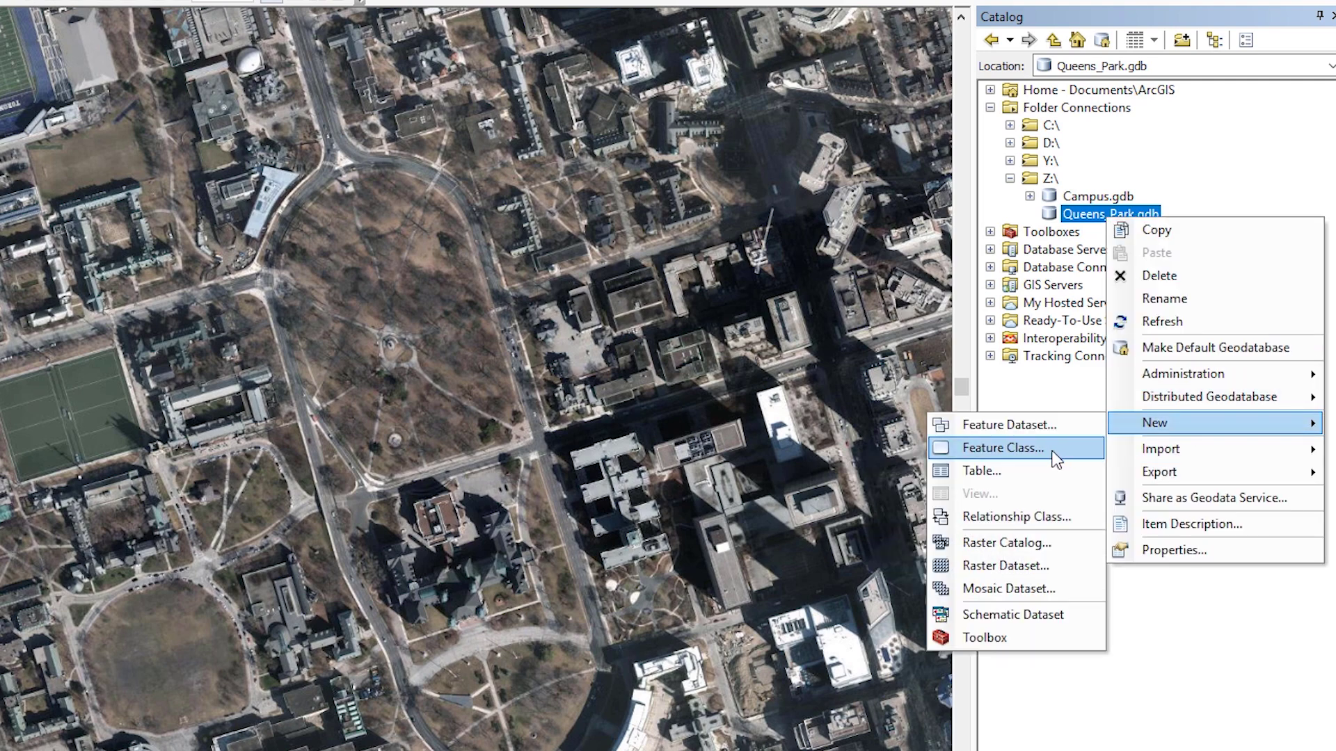
click(1002, 448)
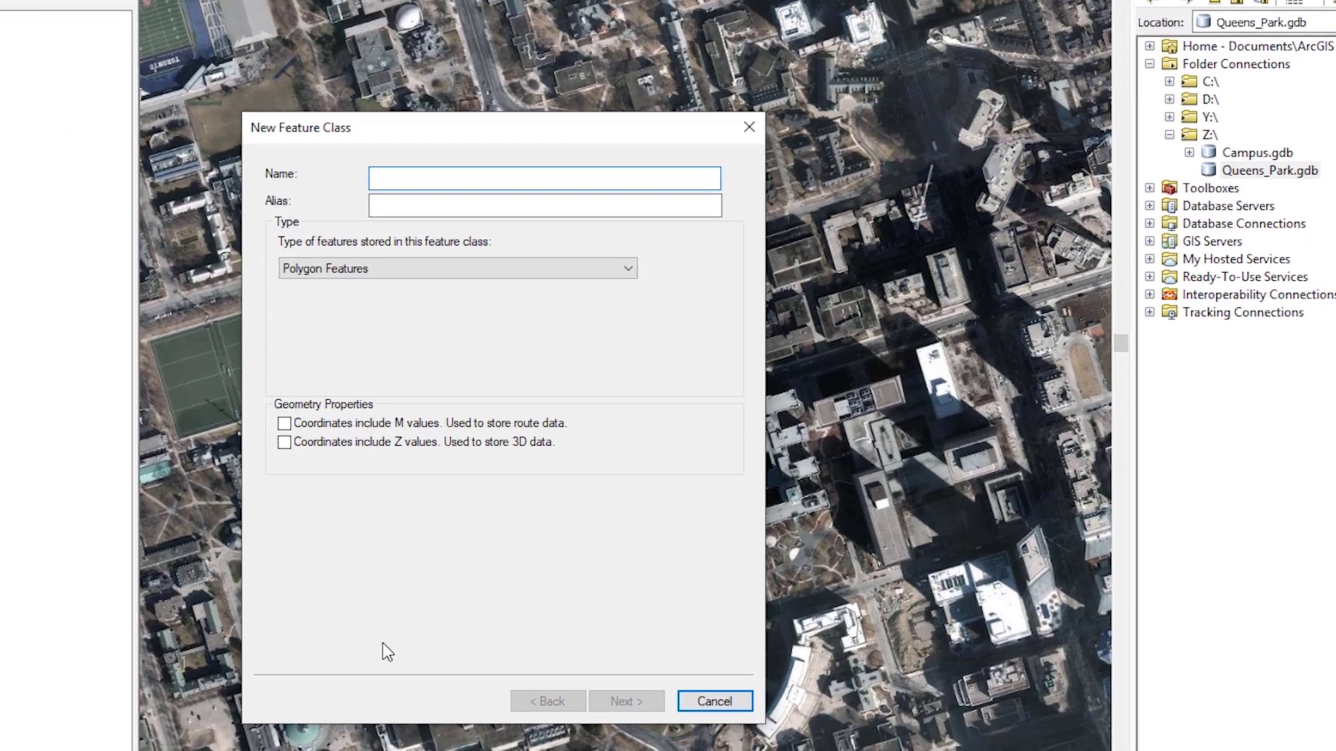
text(Trees)
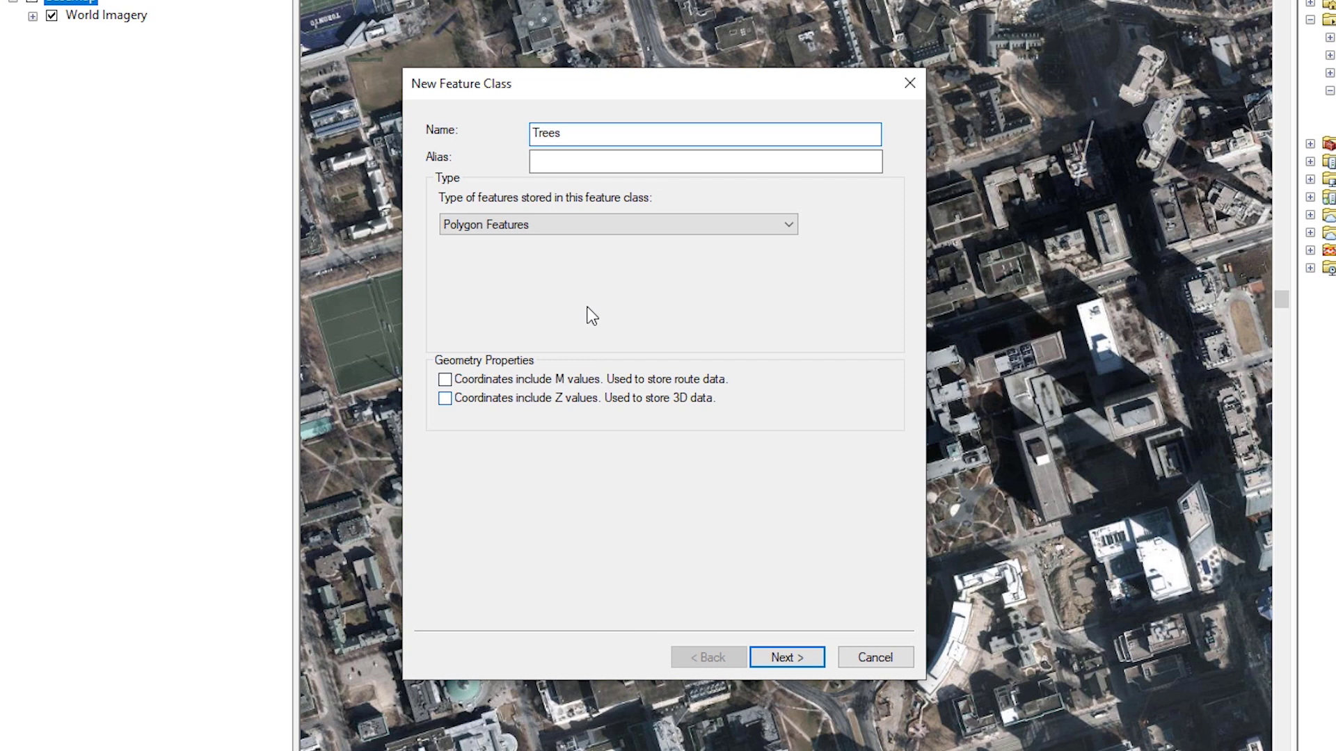
click(630, 224)
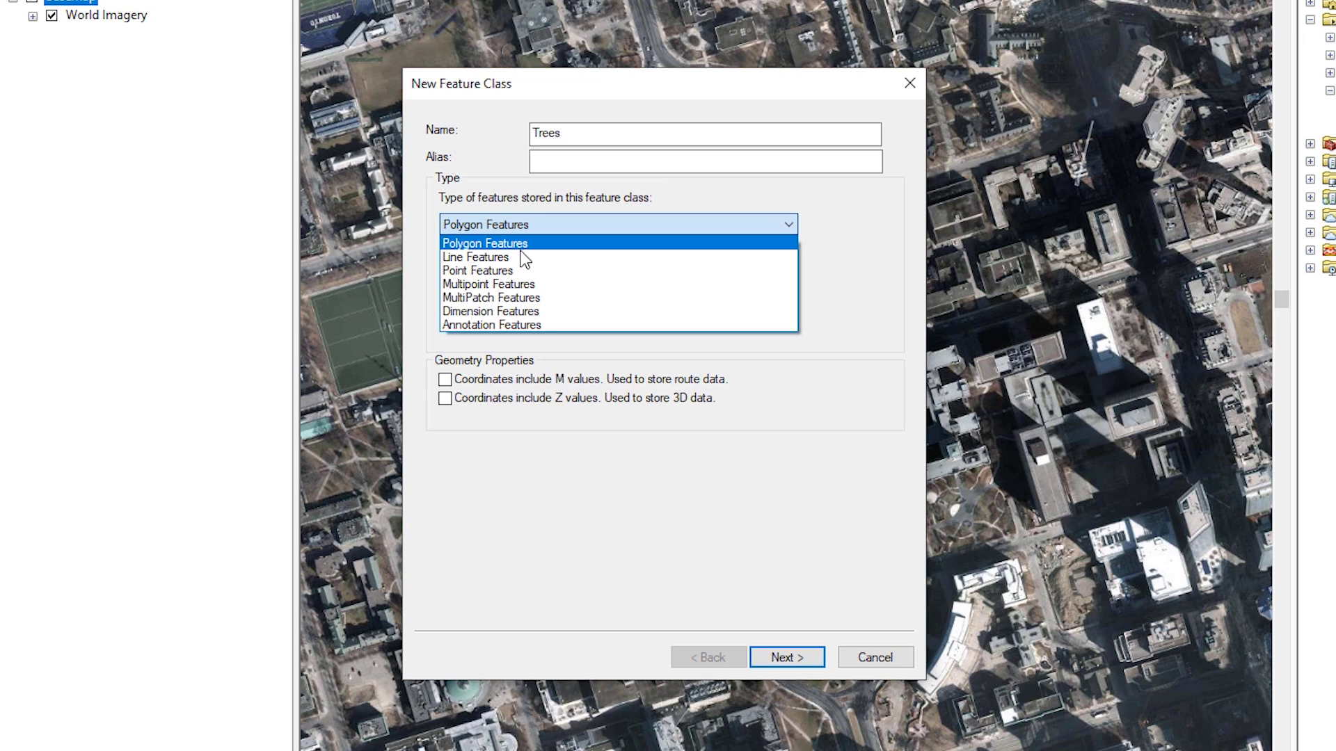
click(515, 271)
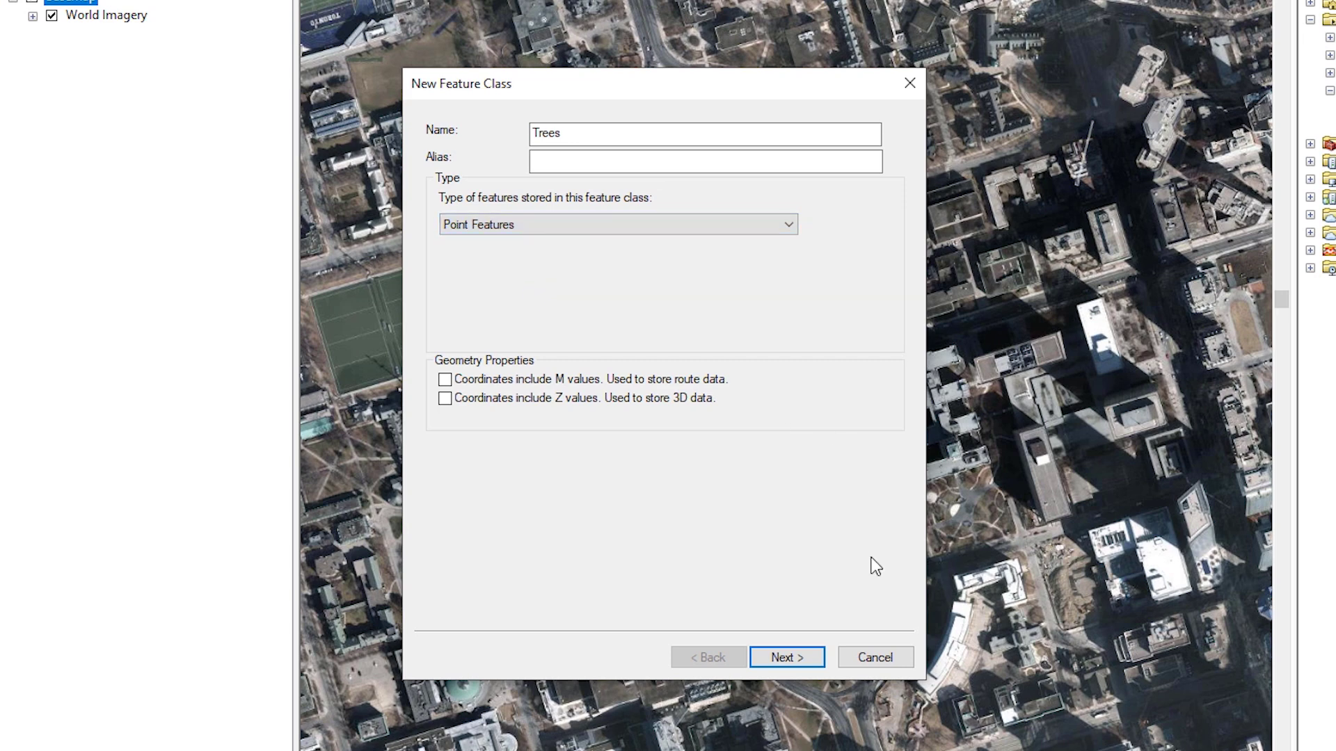
Give Trees the NAD 1983 UTM Zone 17N coordinate system, keeping default tolerance and storage.
click(777, 661)
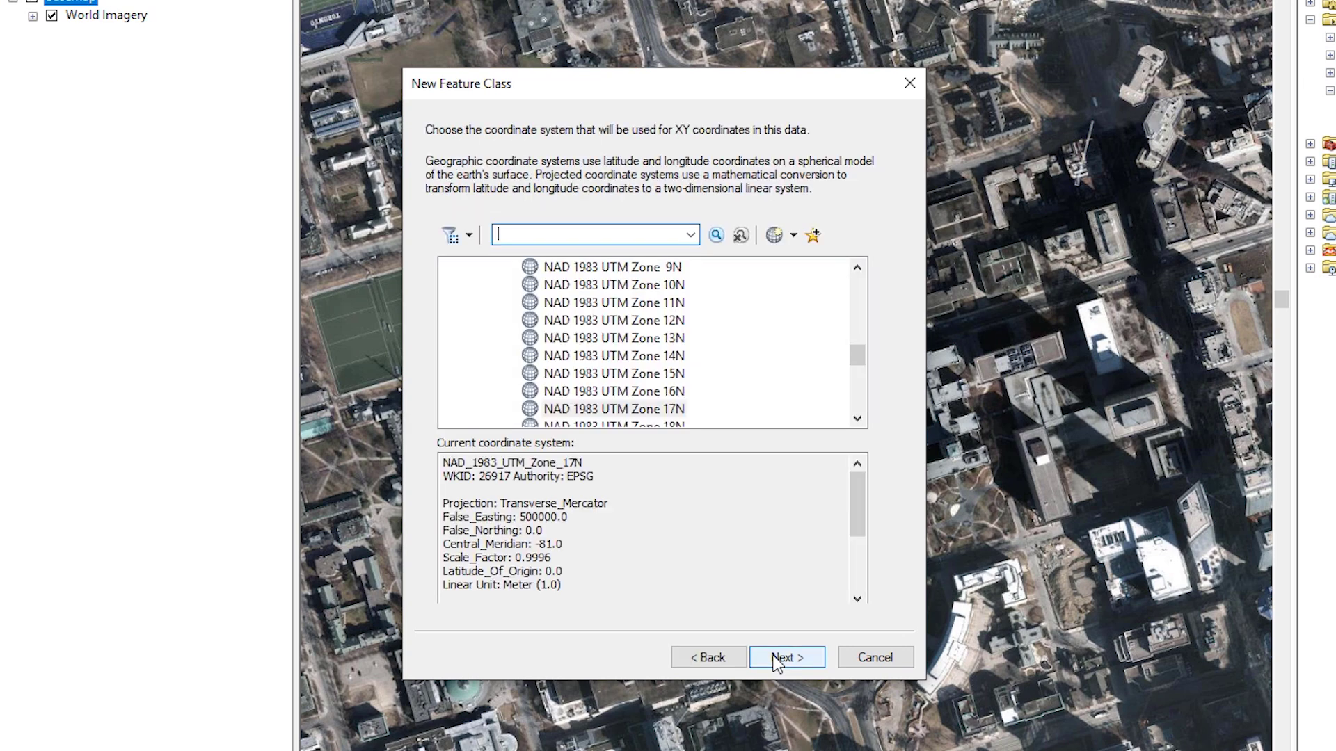
click(678, 411)
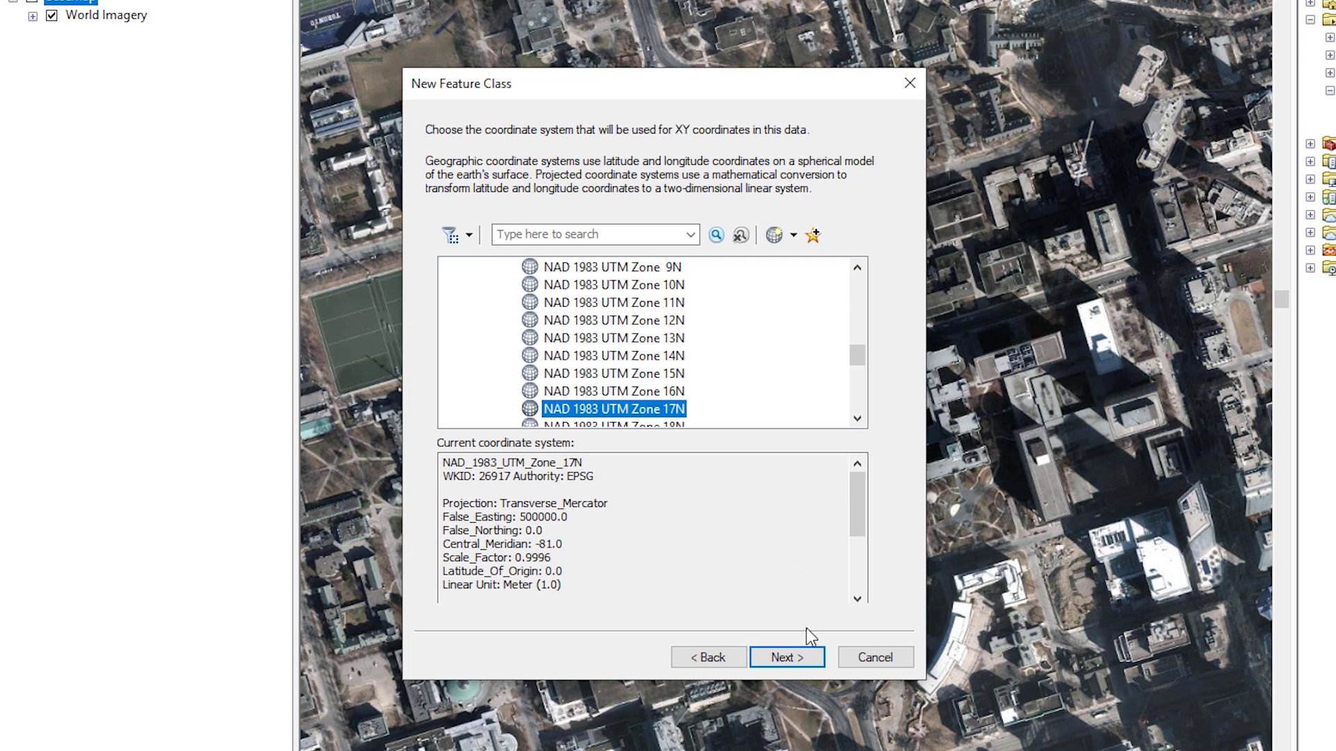
click(787, 657)
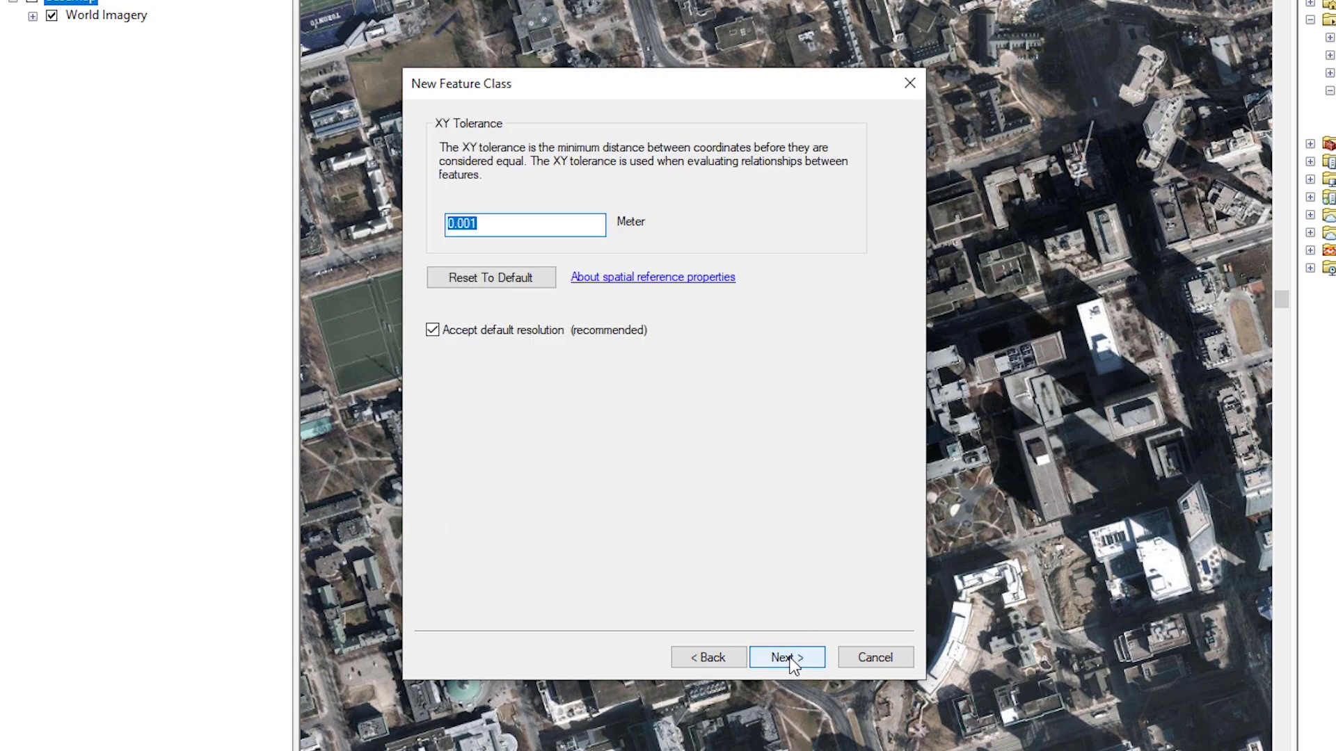
click(792, 661)
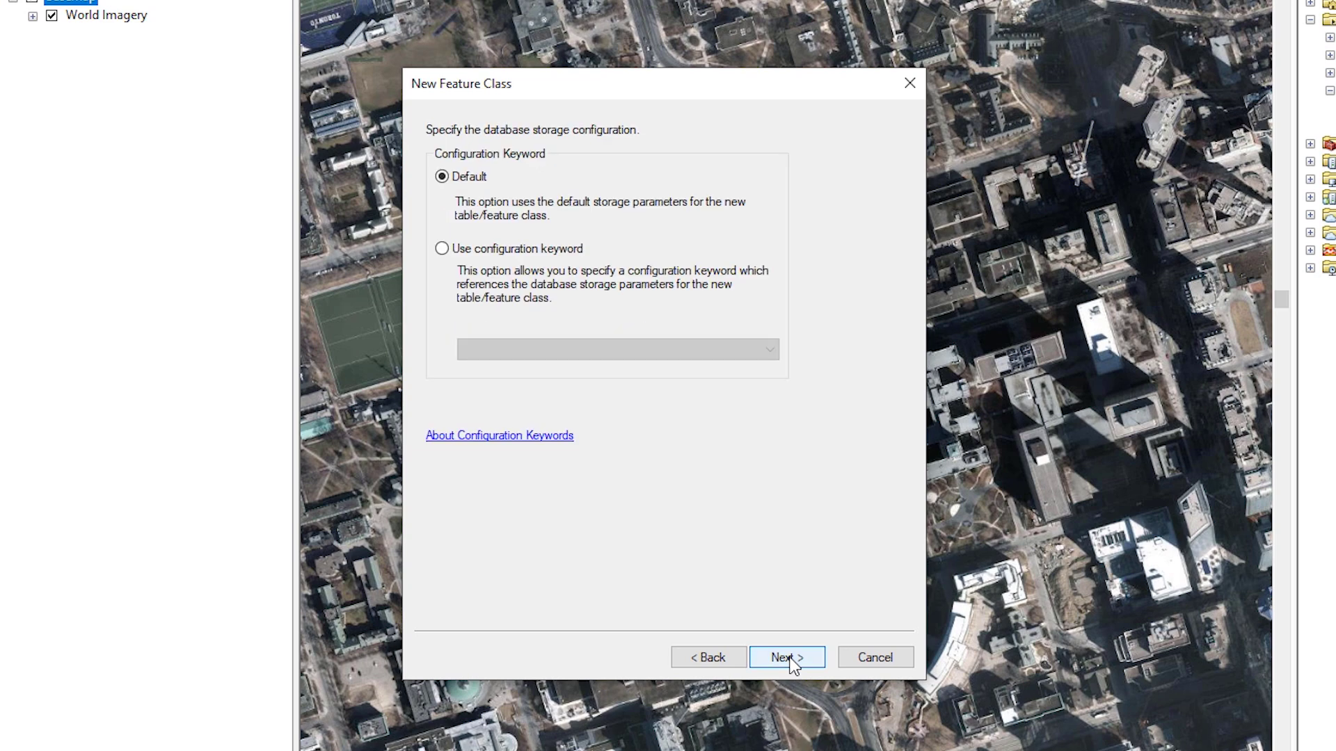
click(790, 659)
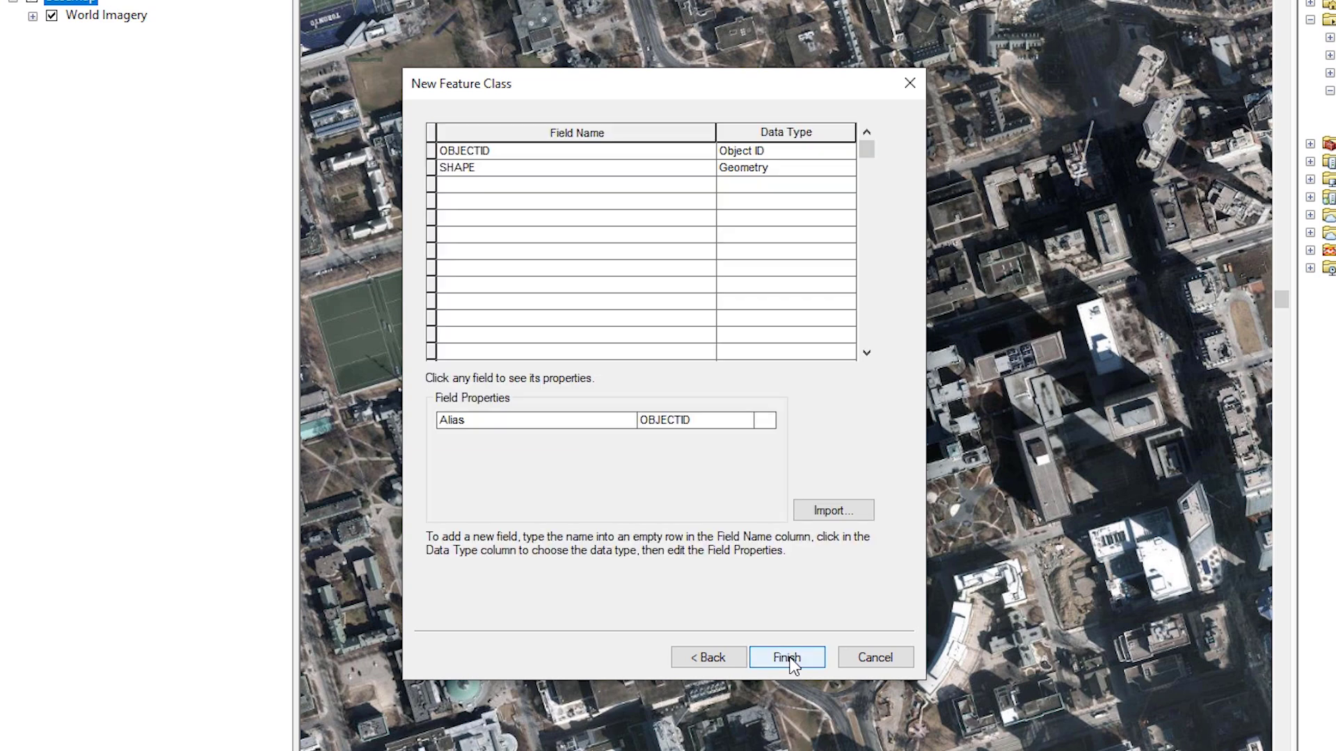
Add a field named Type with data type Text (length 50) after OBJECTID and SHAPE.
click(523, 190)
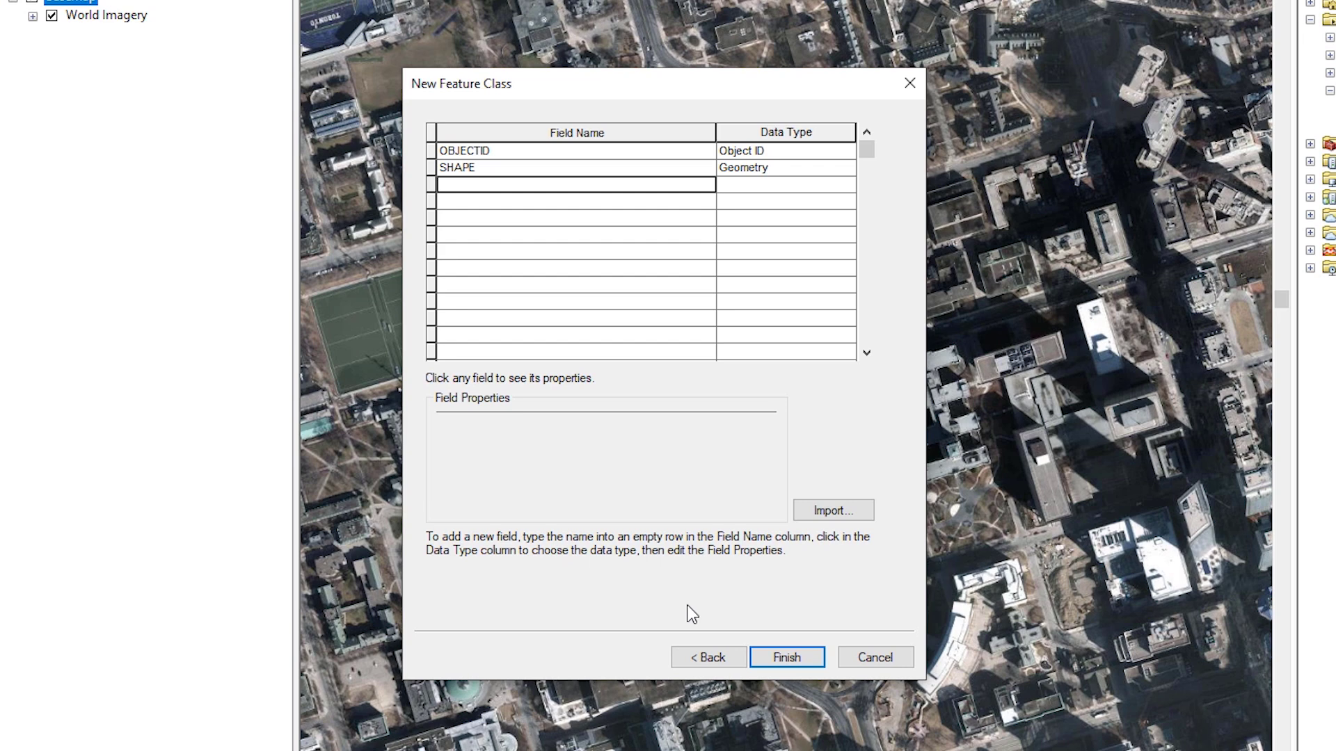
text(Type)
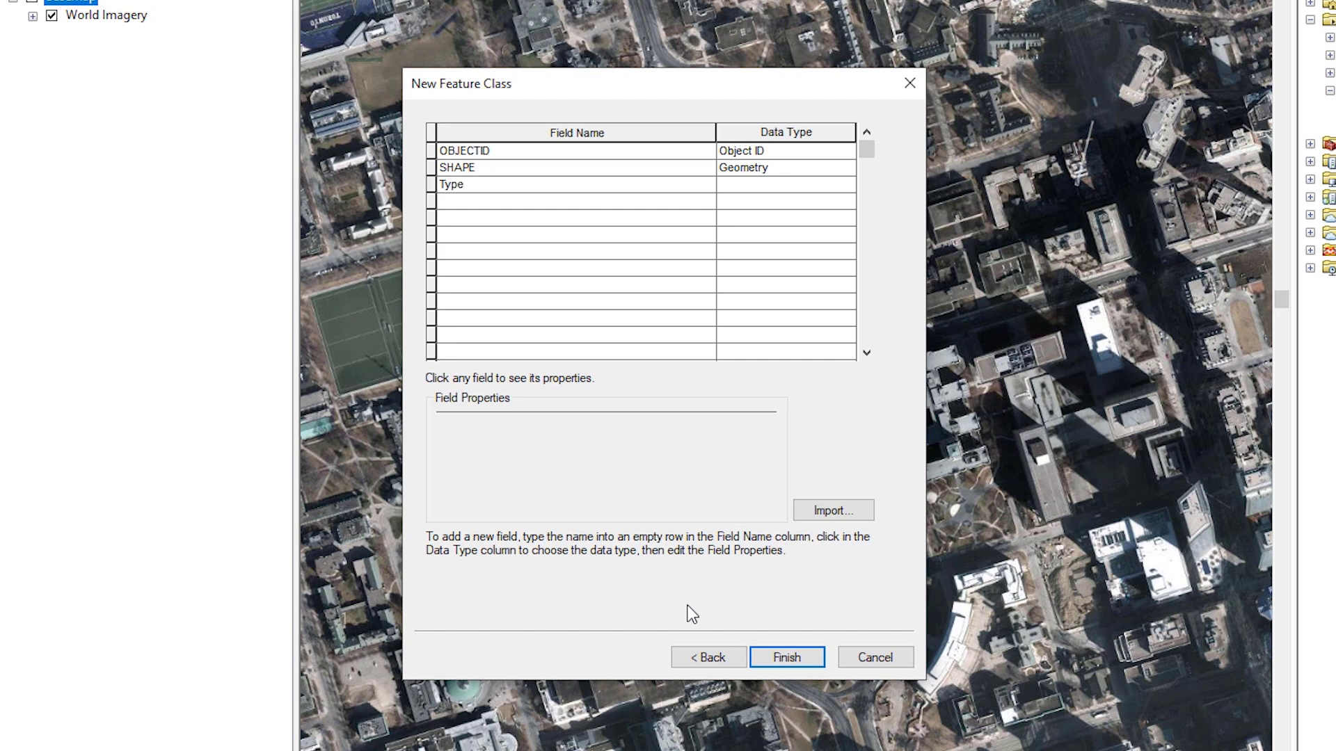
key(Tab)
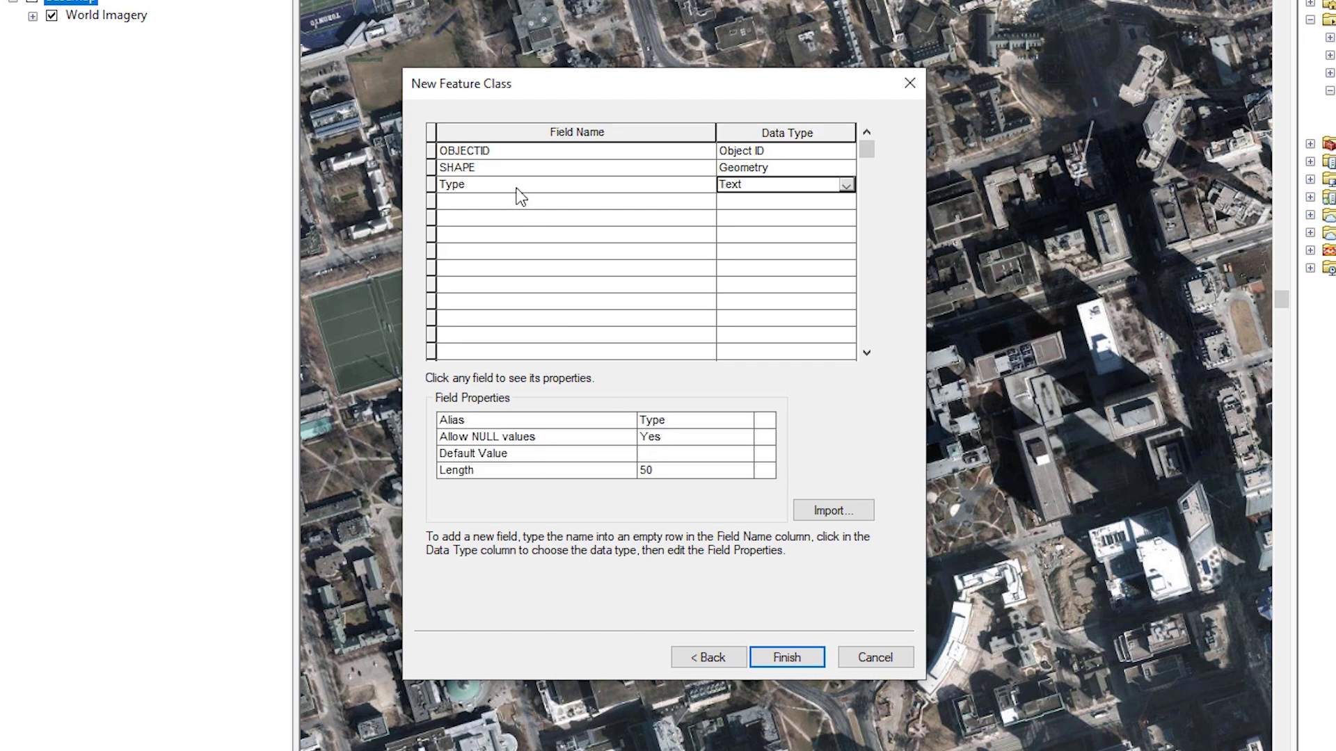
click(846, 186)
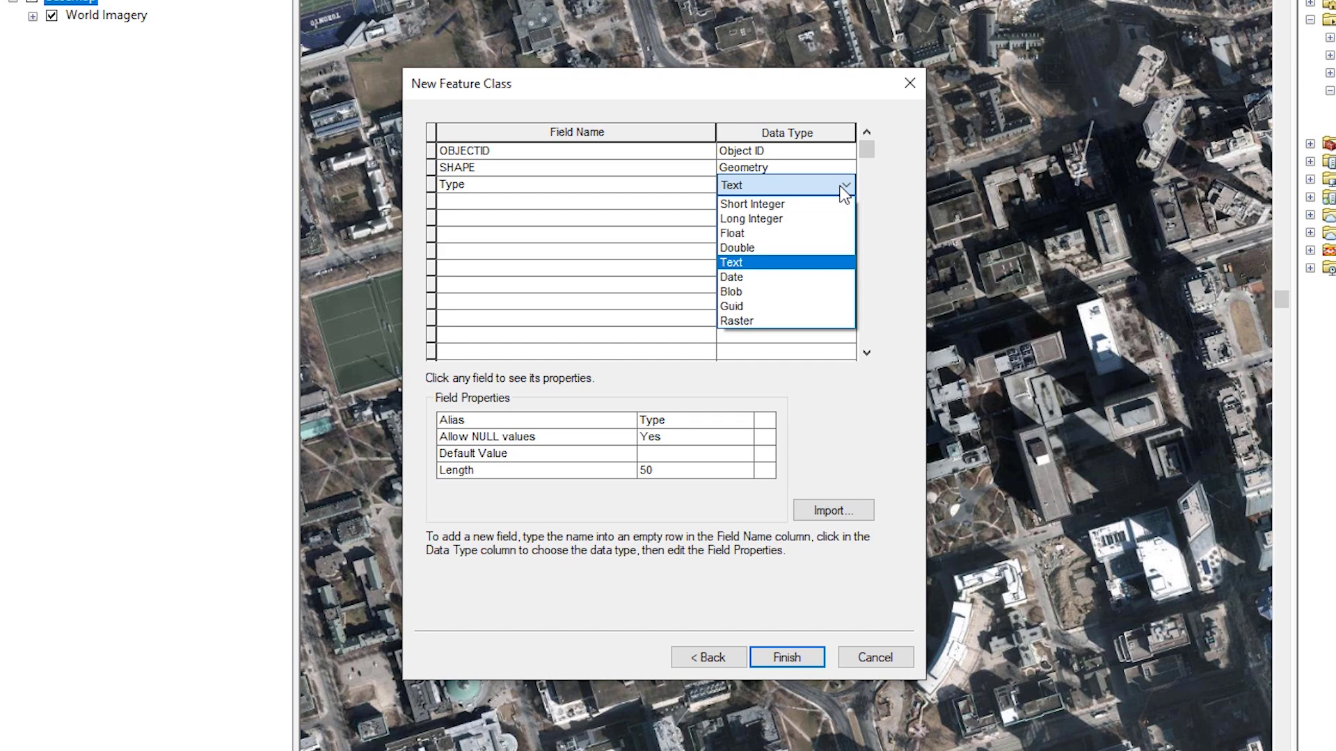
click(754, 262)
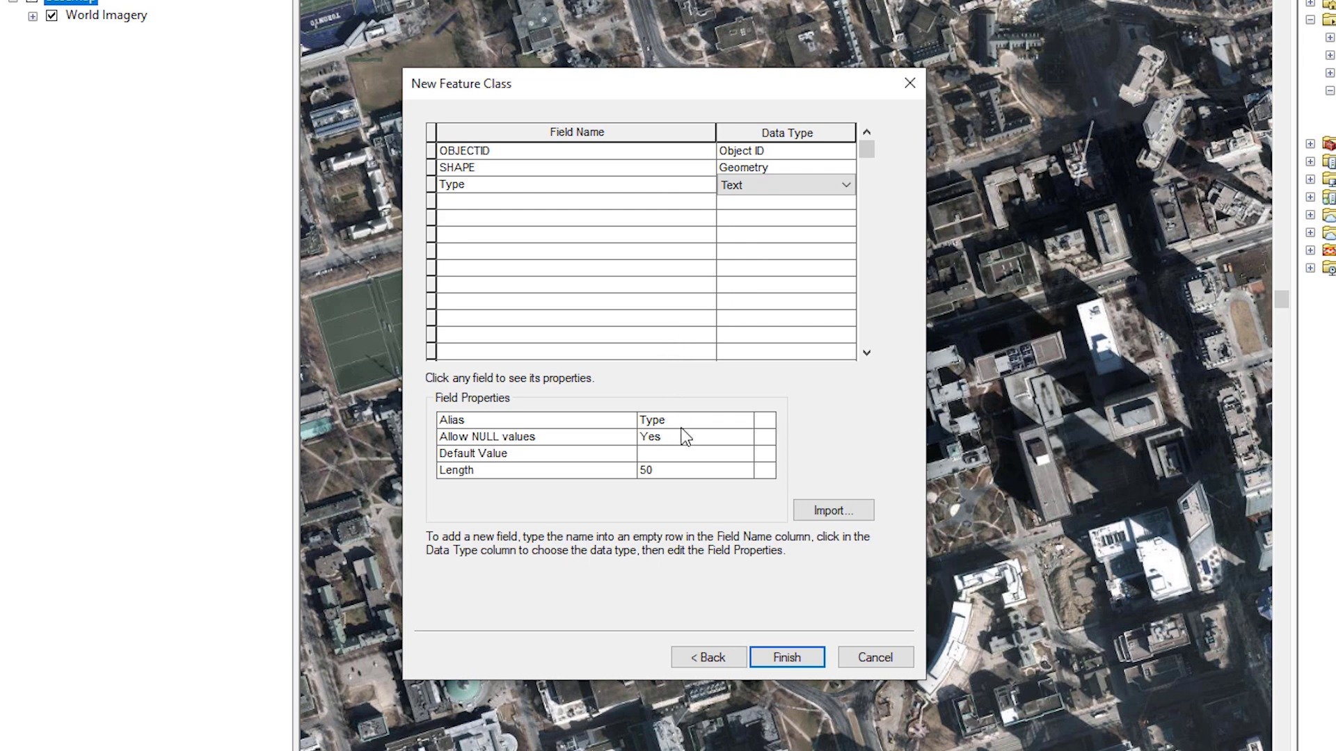
key(Tab)
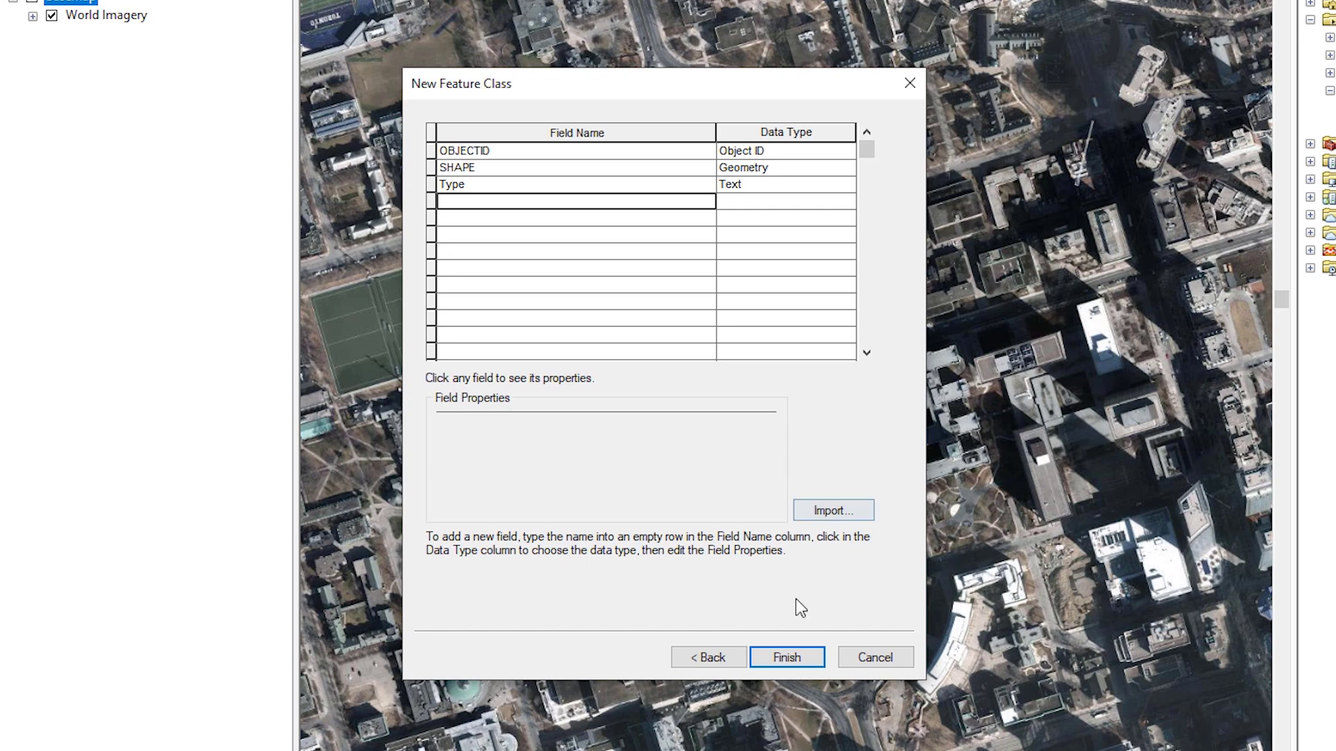
Finish creating the Trees feature class and close the coordinate system warning.
click(800, 654)
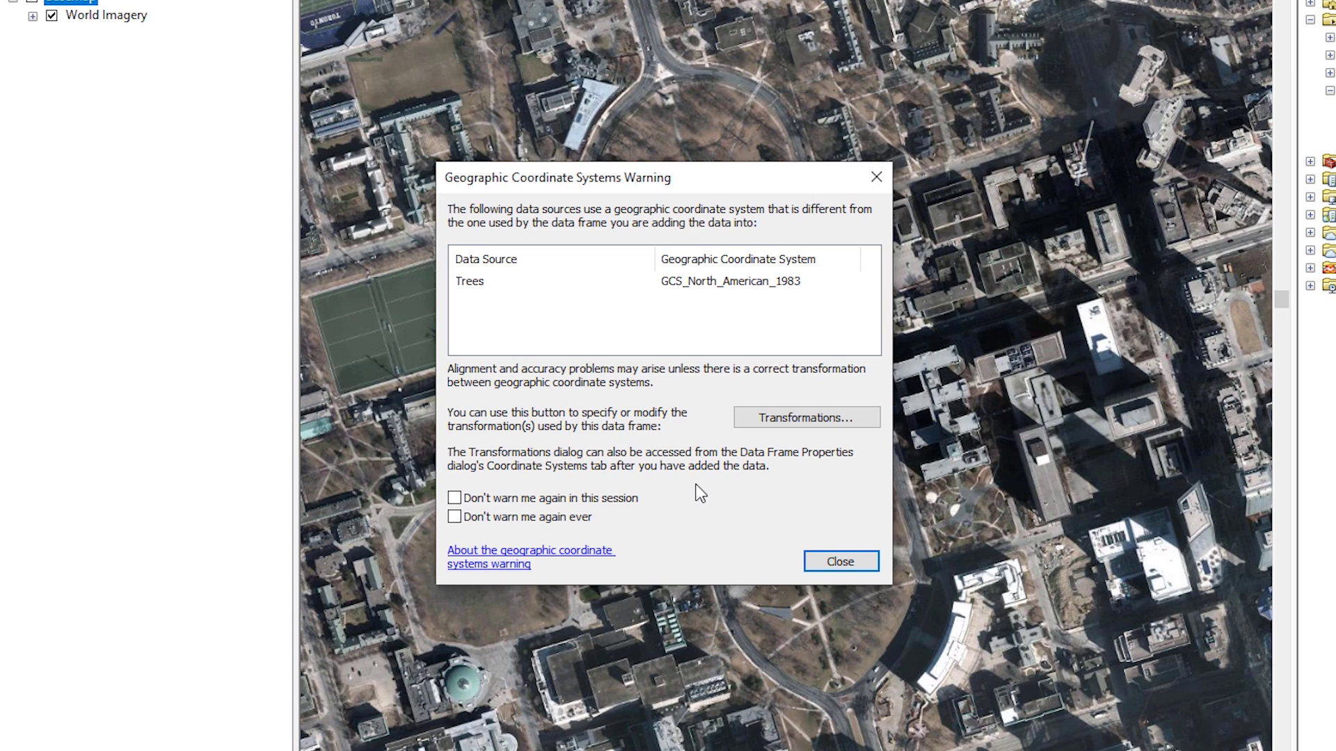
click(844, 565)
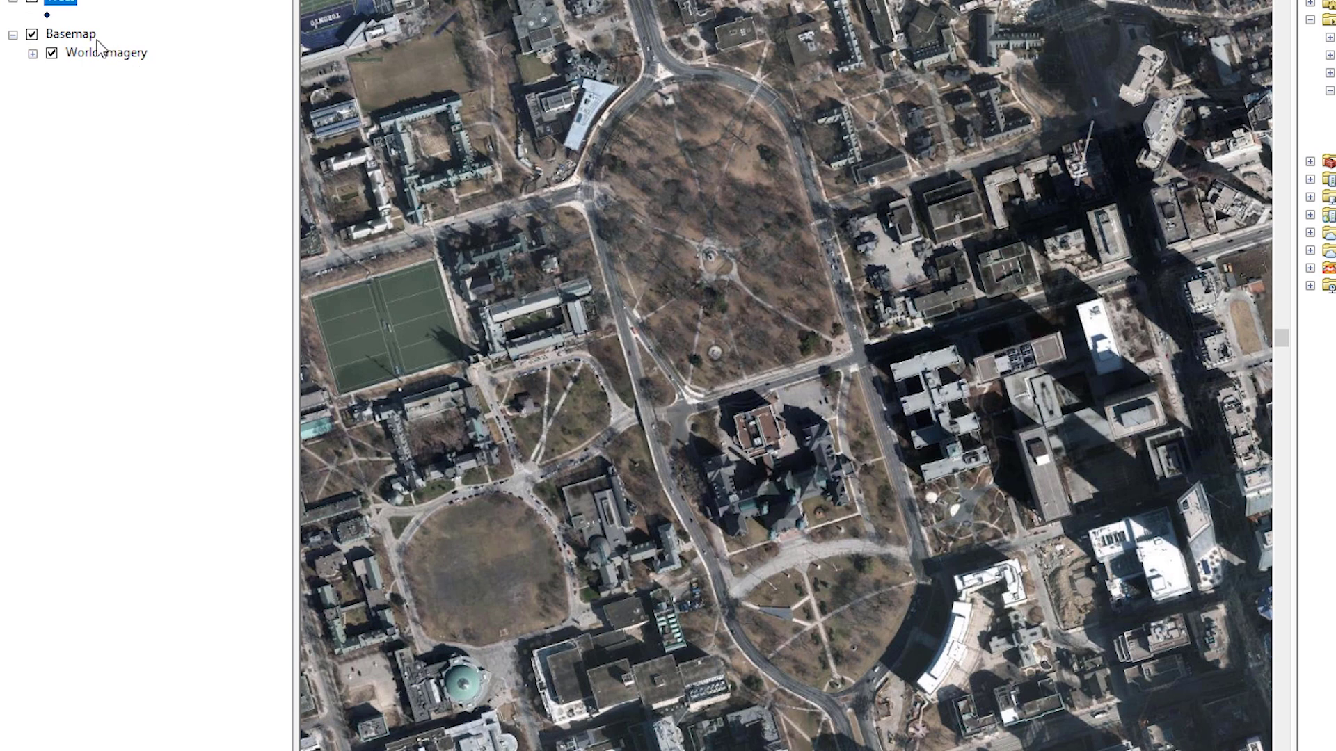
Symbolise Trees with the green 'Tree, Deciduous, Top' marker at size 18.
click(48, 16)
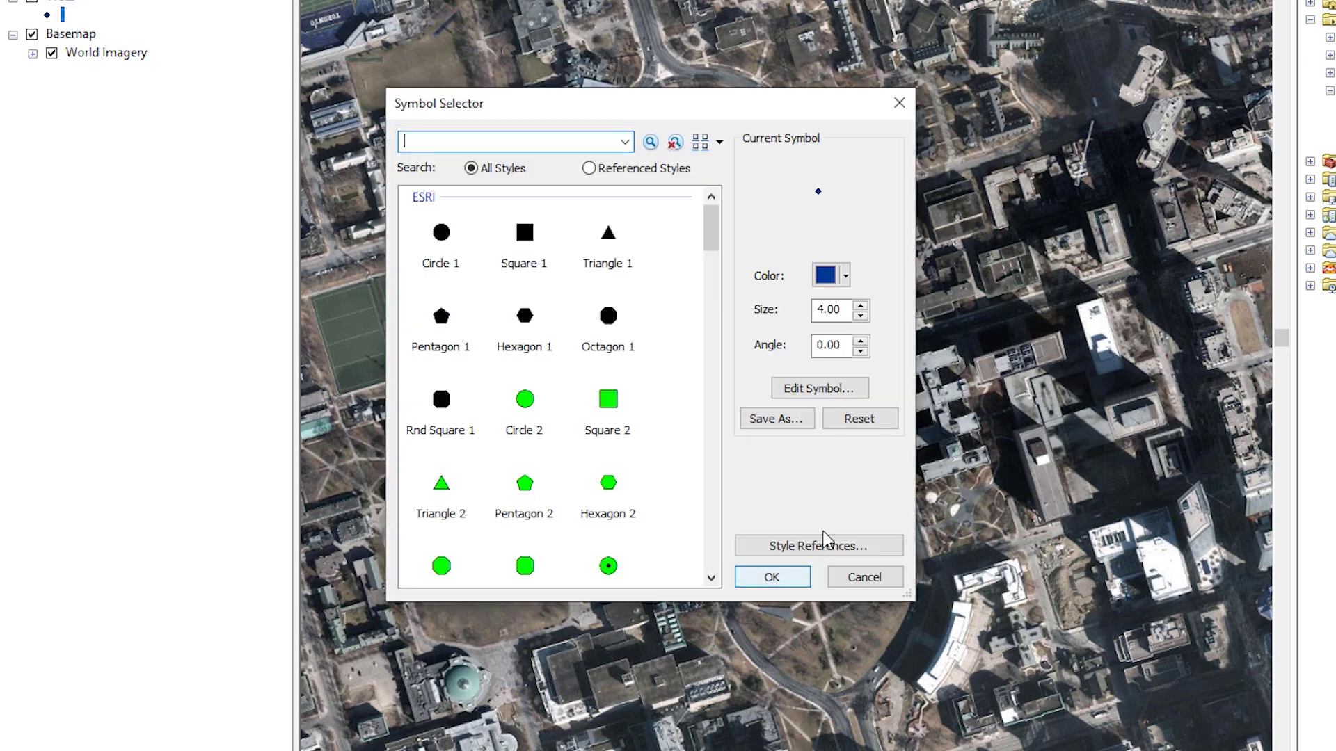
text(Tree)
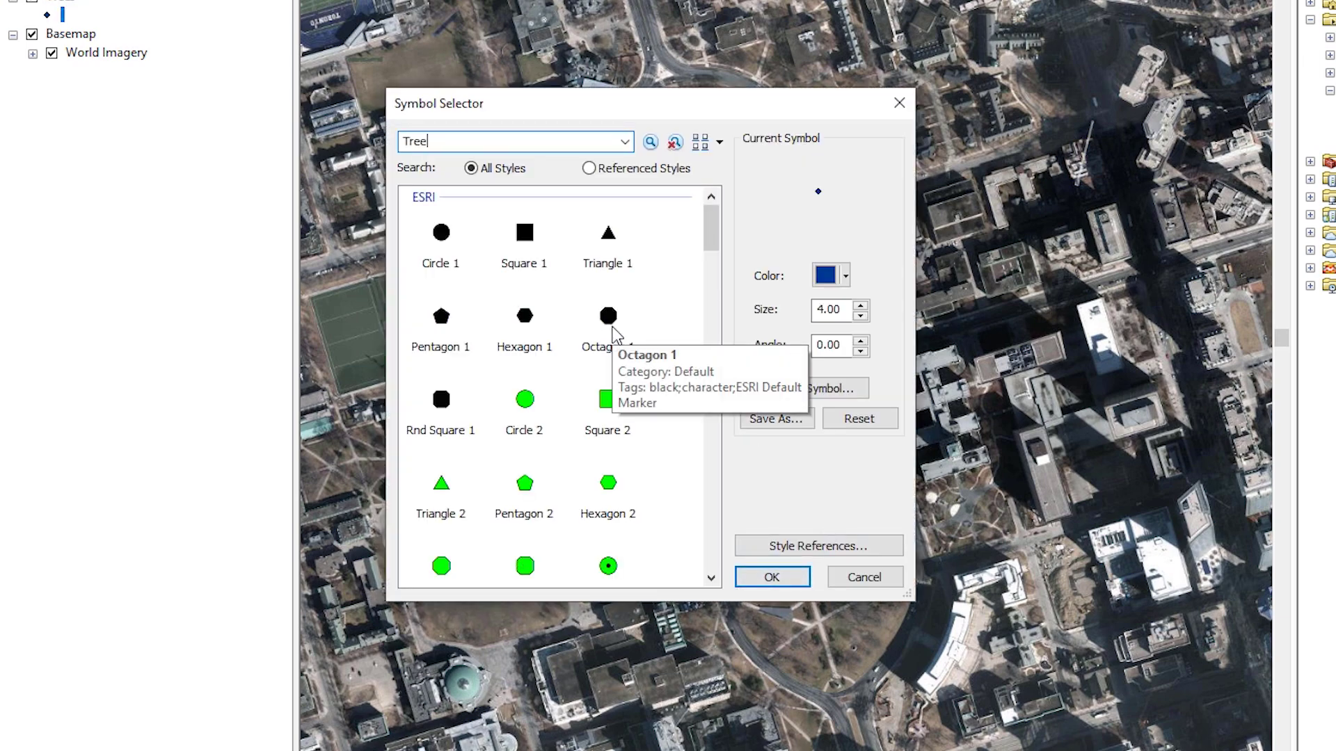
key(Return)
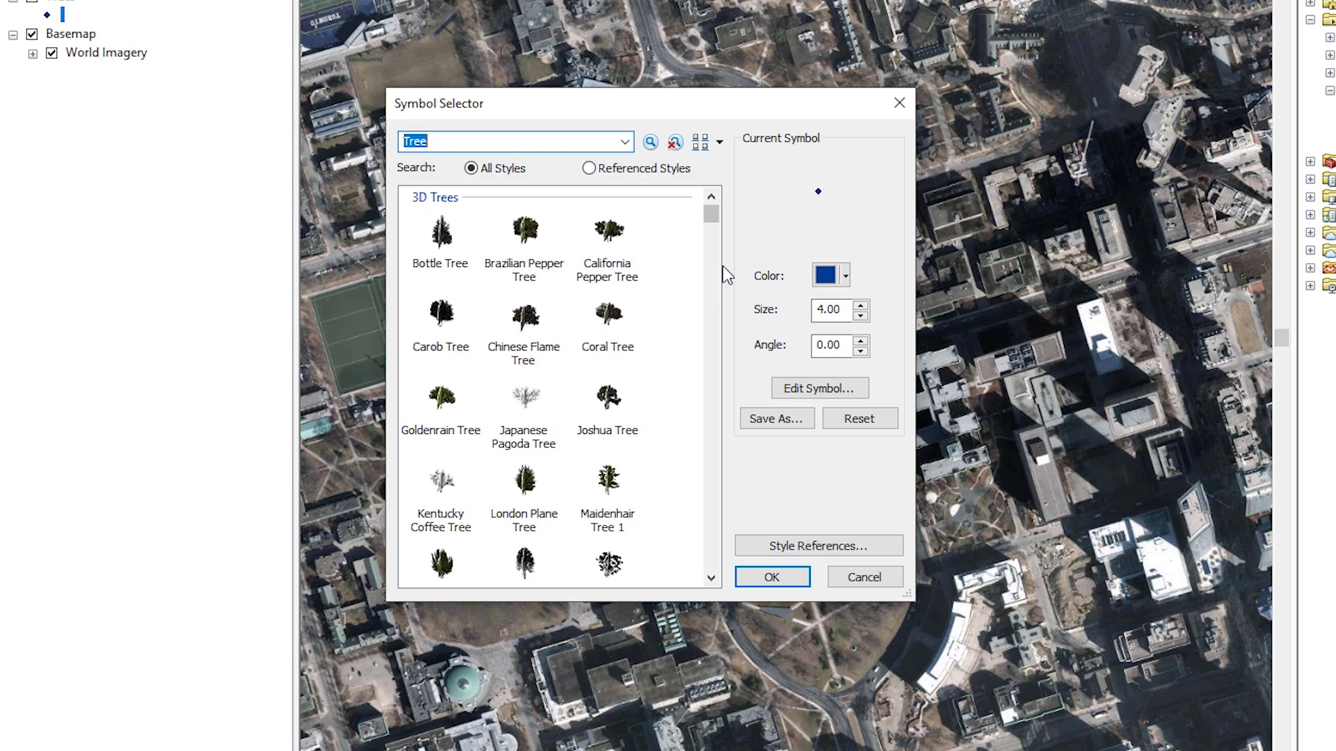
drag(711, 214, 738, 552)
click(445, 415)
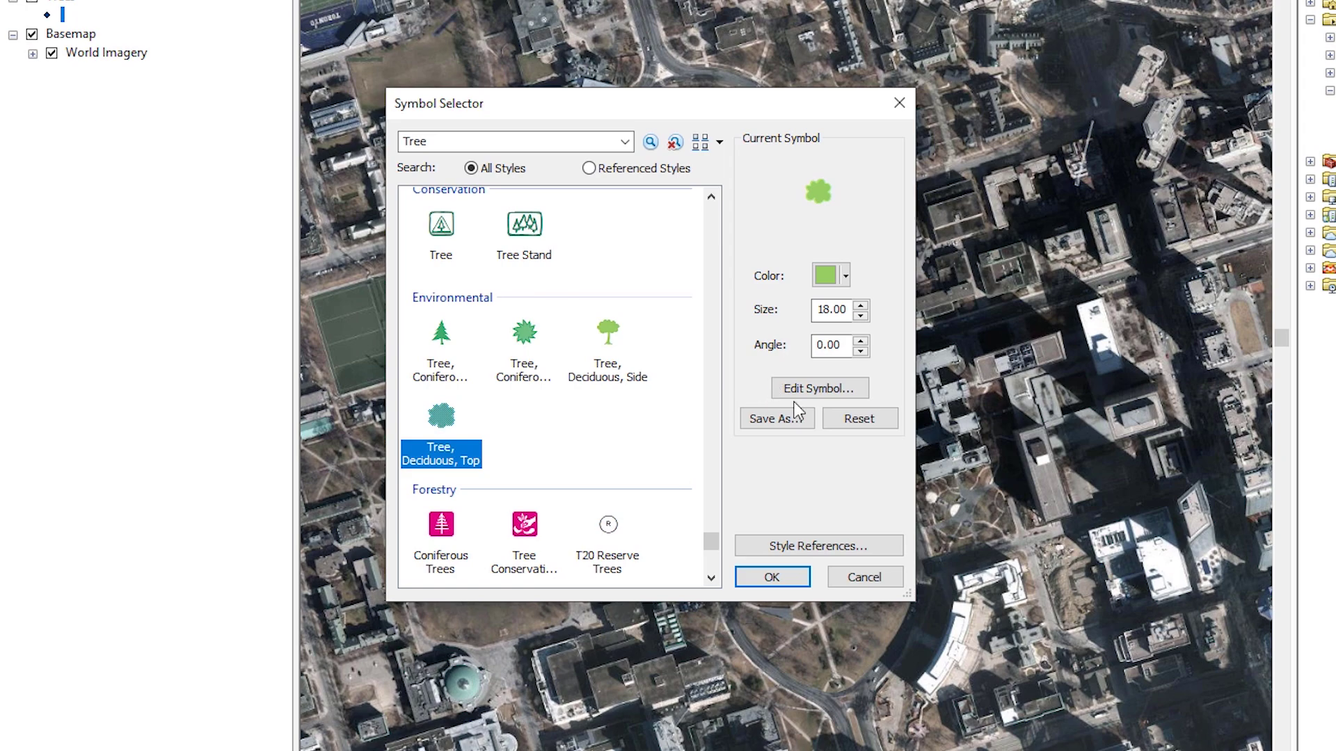
click(772, 578)
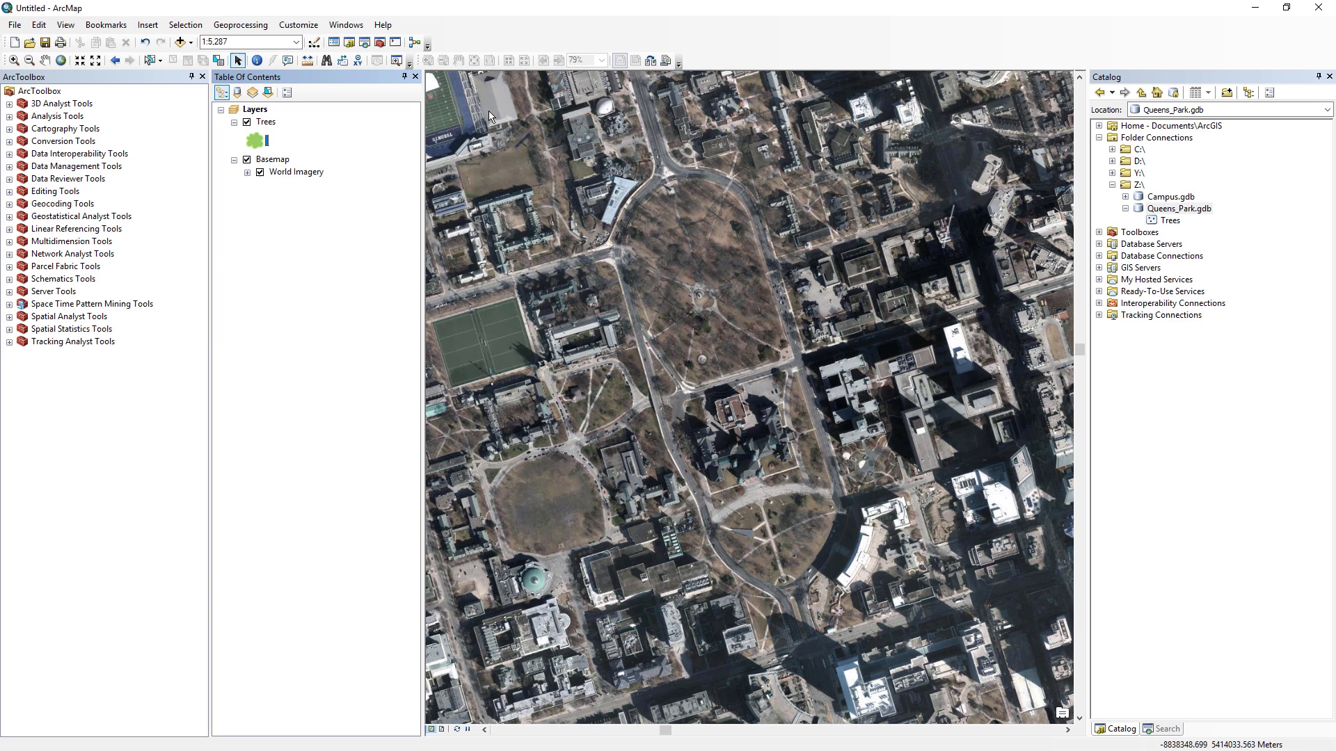
Show the Editor toolbar and move it to the top of the map.
click(311, 25)
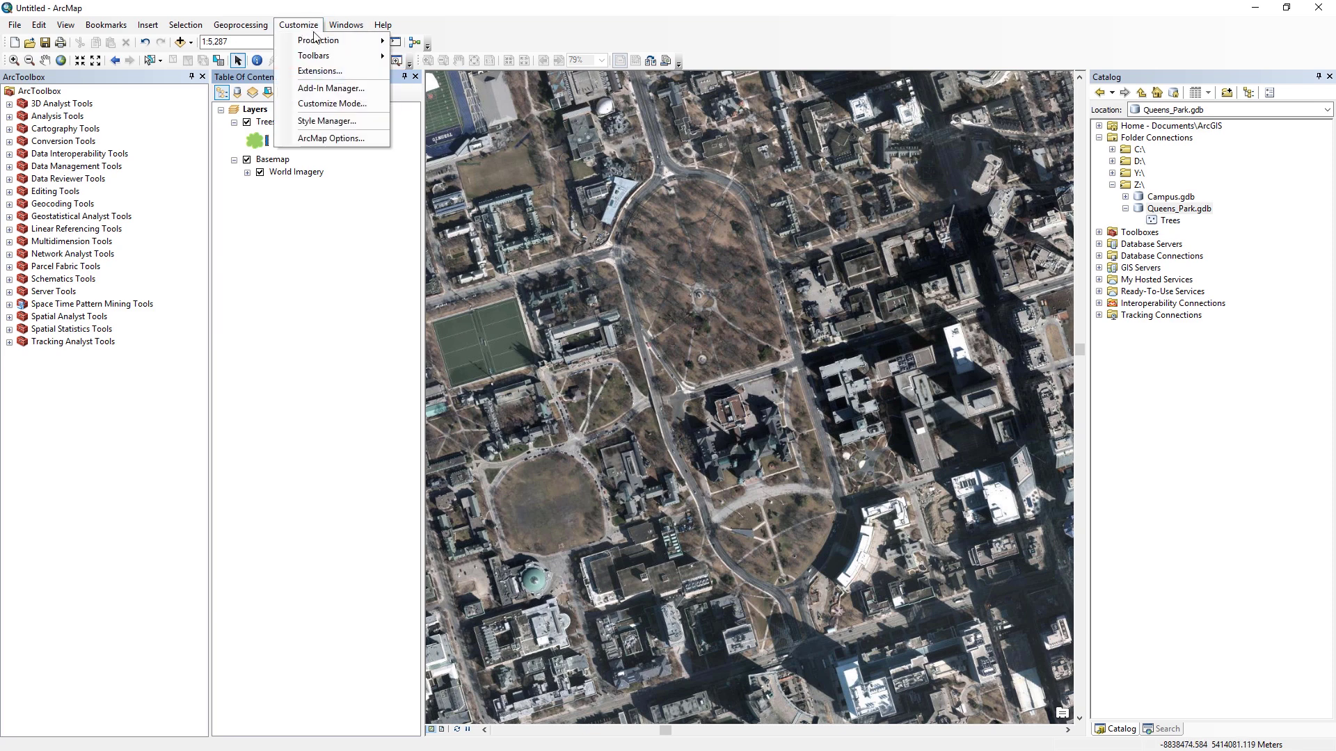
mouse_move(316, 54)
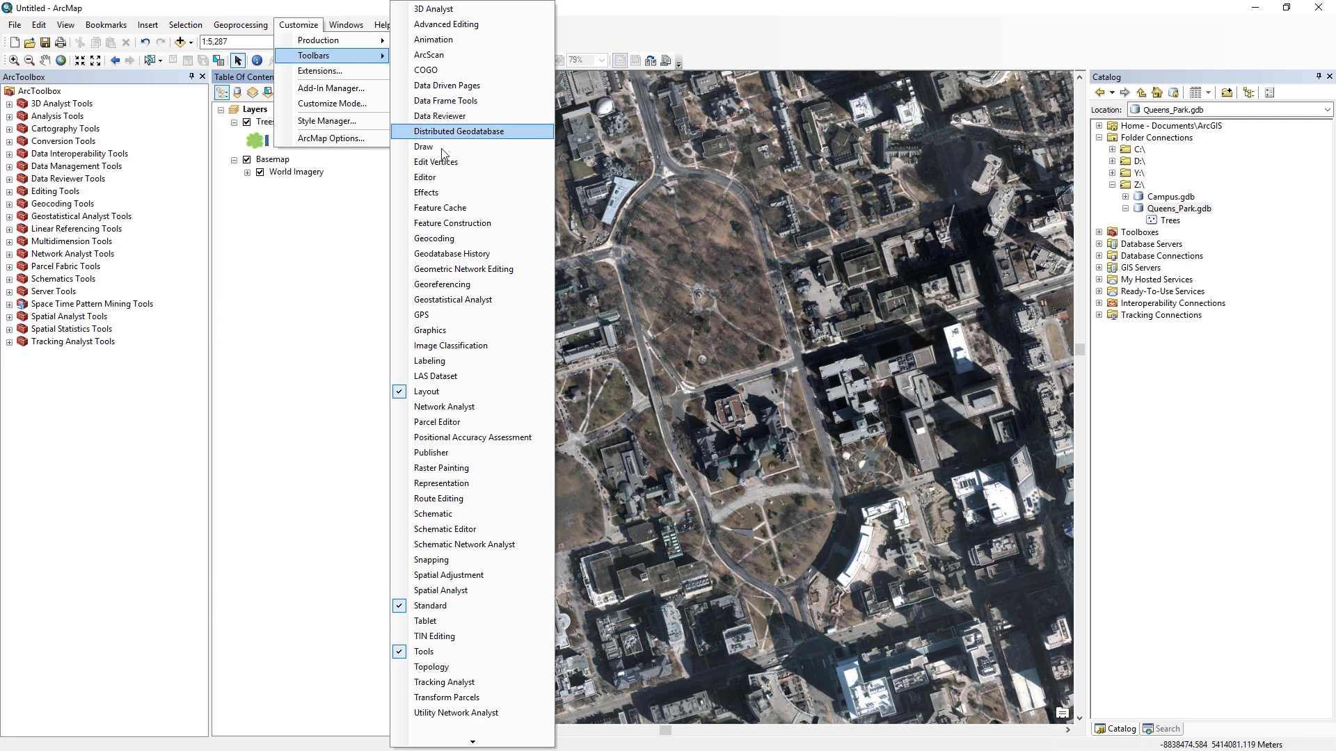
click(453, 176)
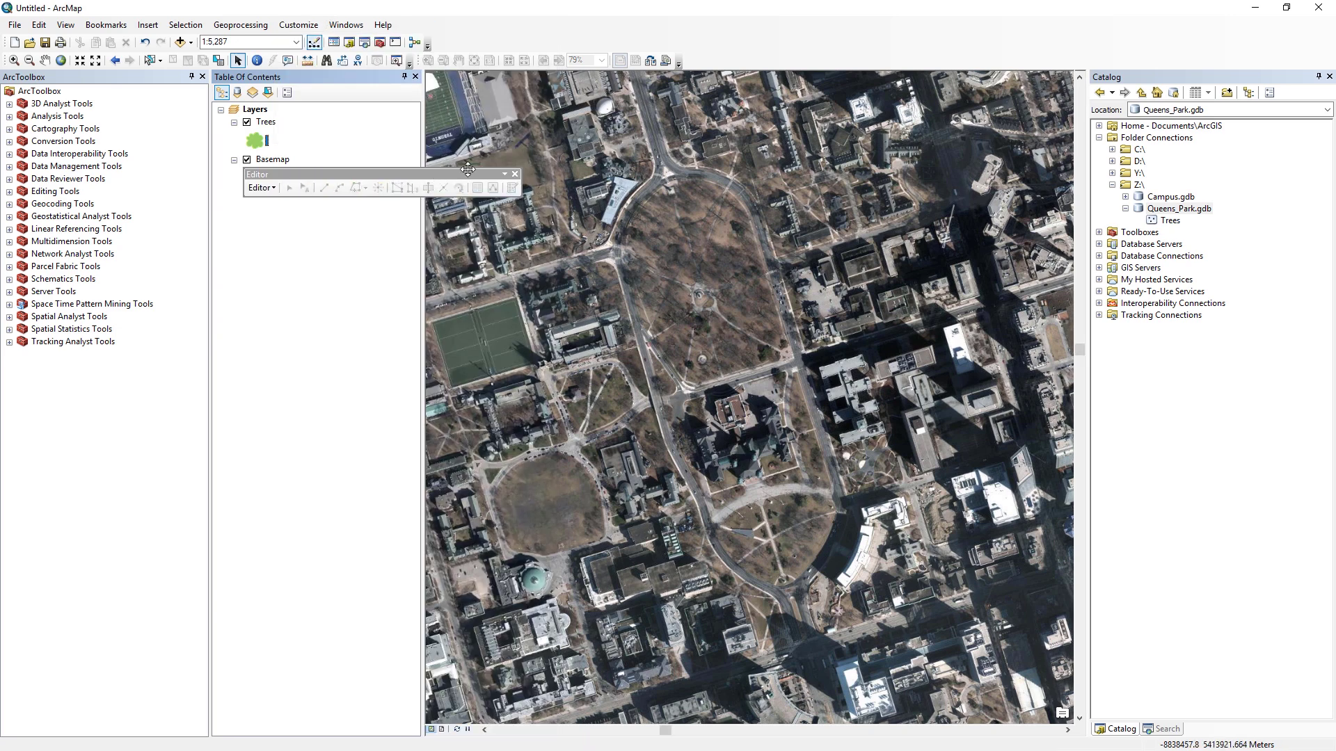
drag(431, 170, 626, 89)
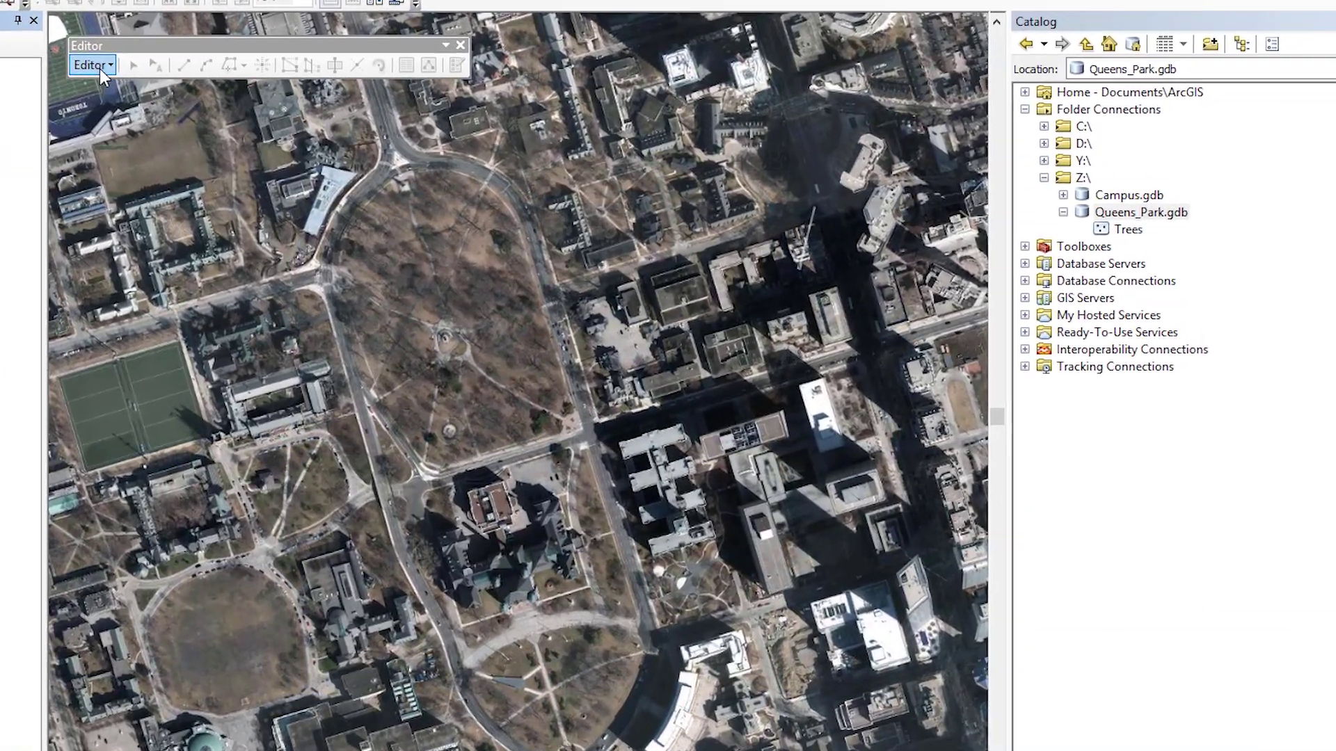
Start an edit session and pick the Trees template in Create Features.
click(98, 68)
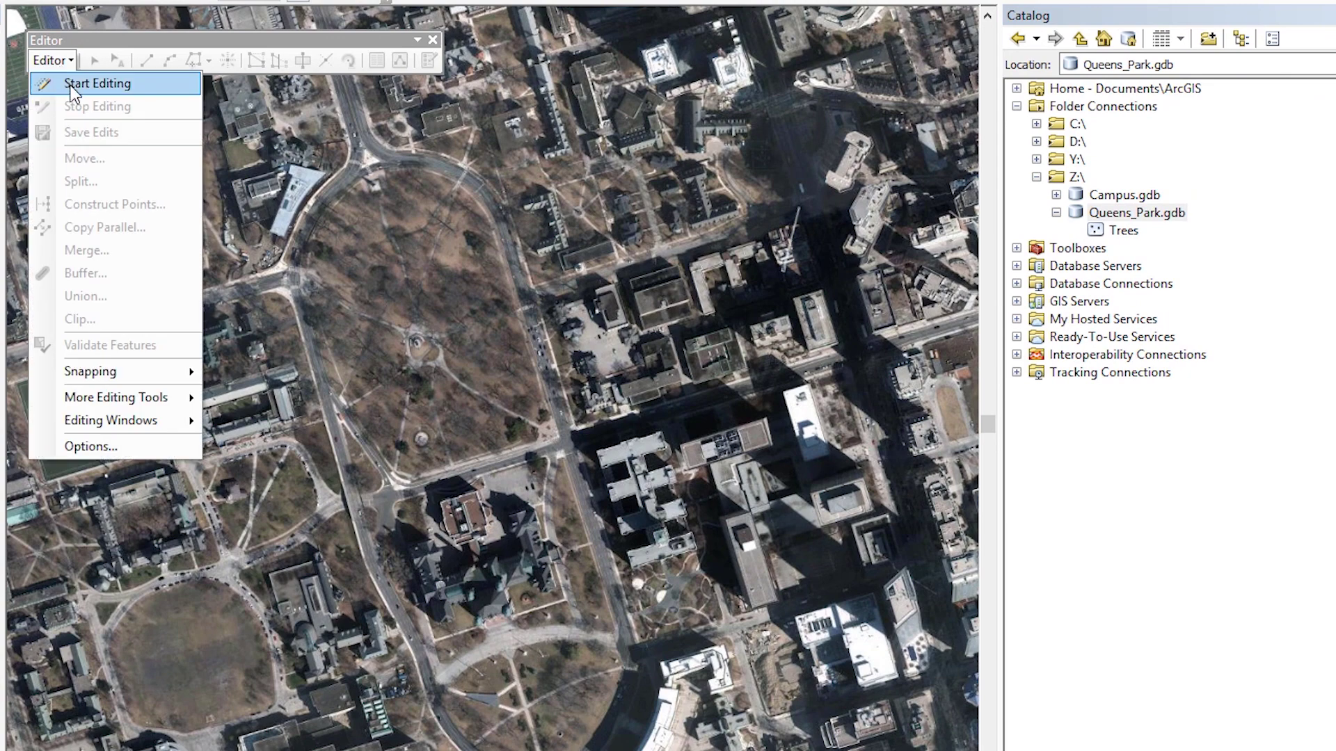
click(73, 85)
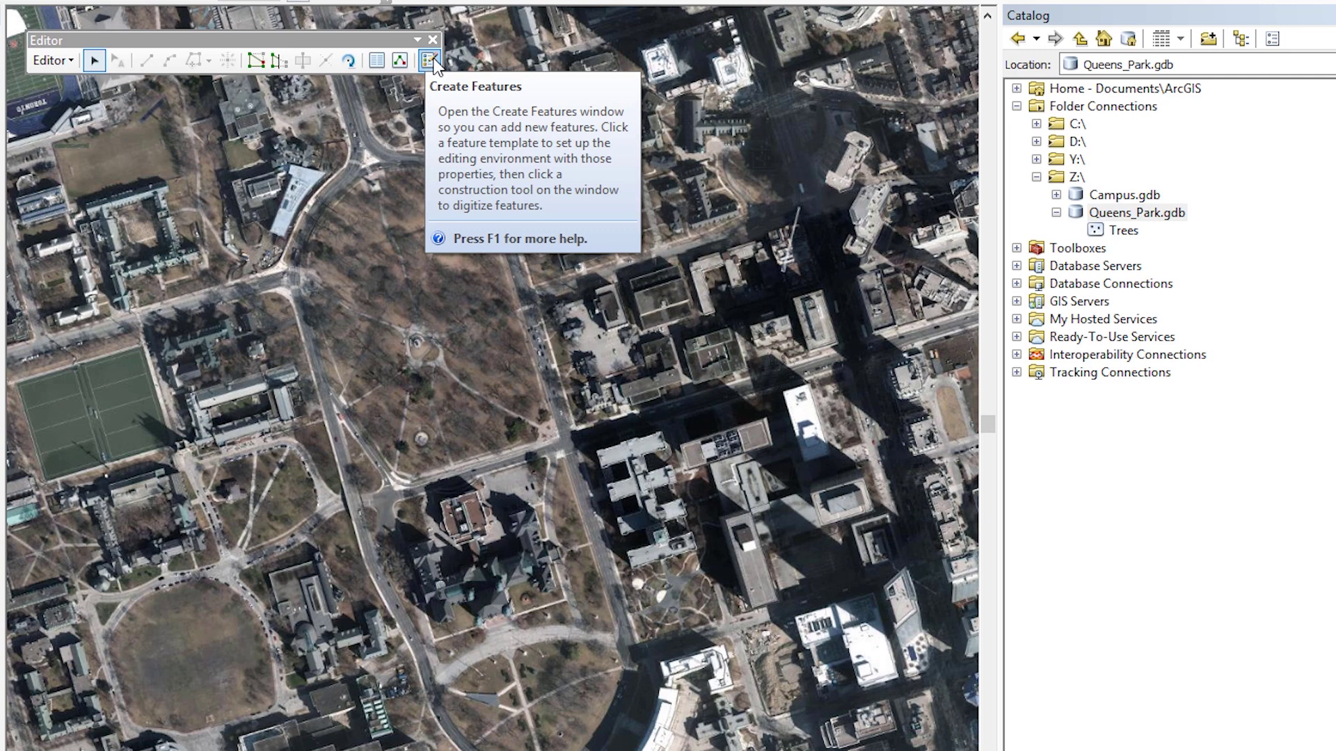
click(429, 61)
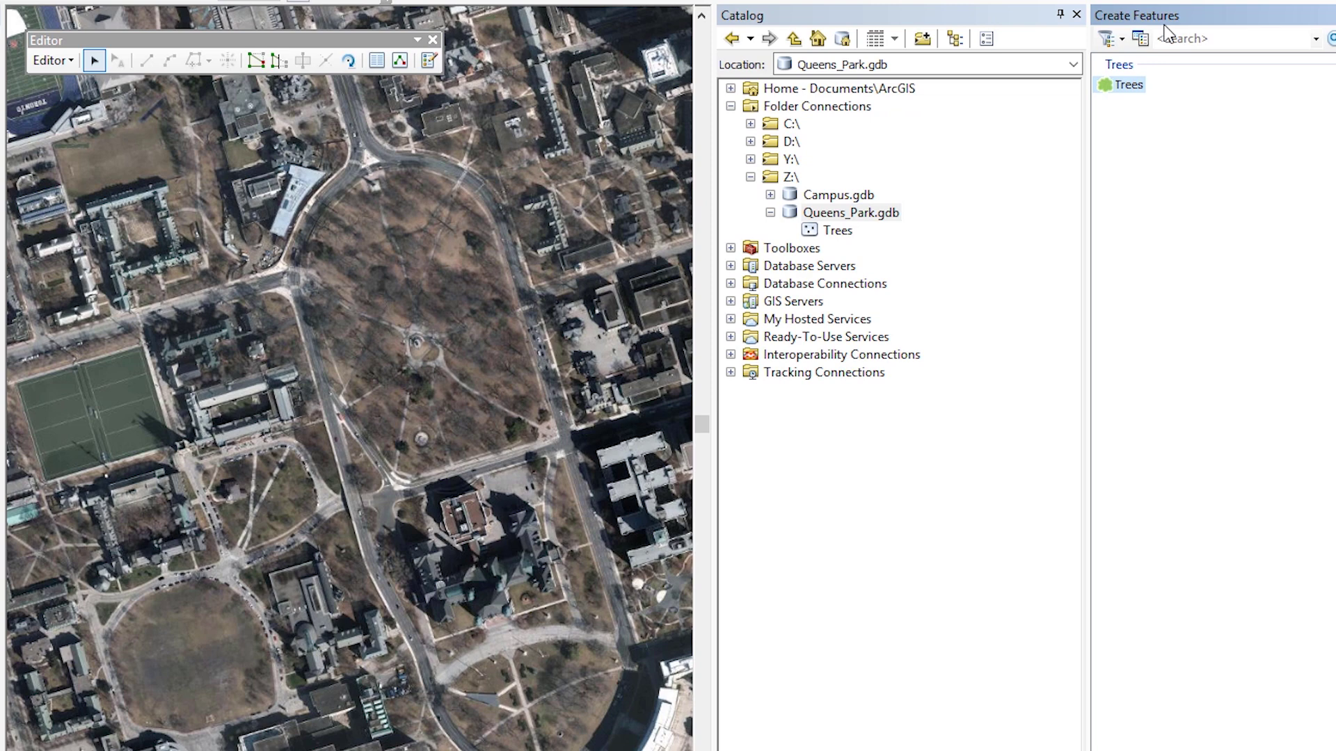
click(1151, 84)
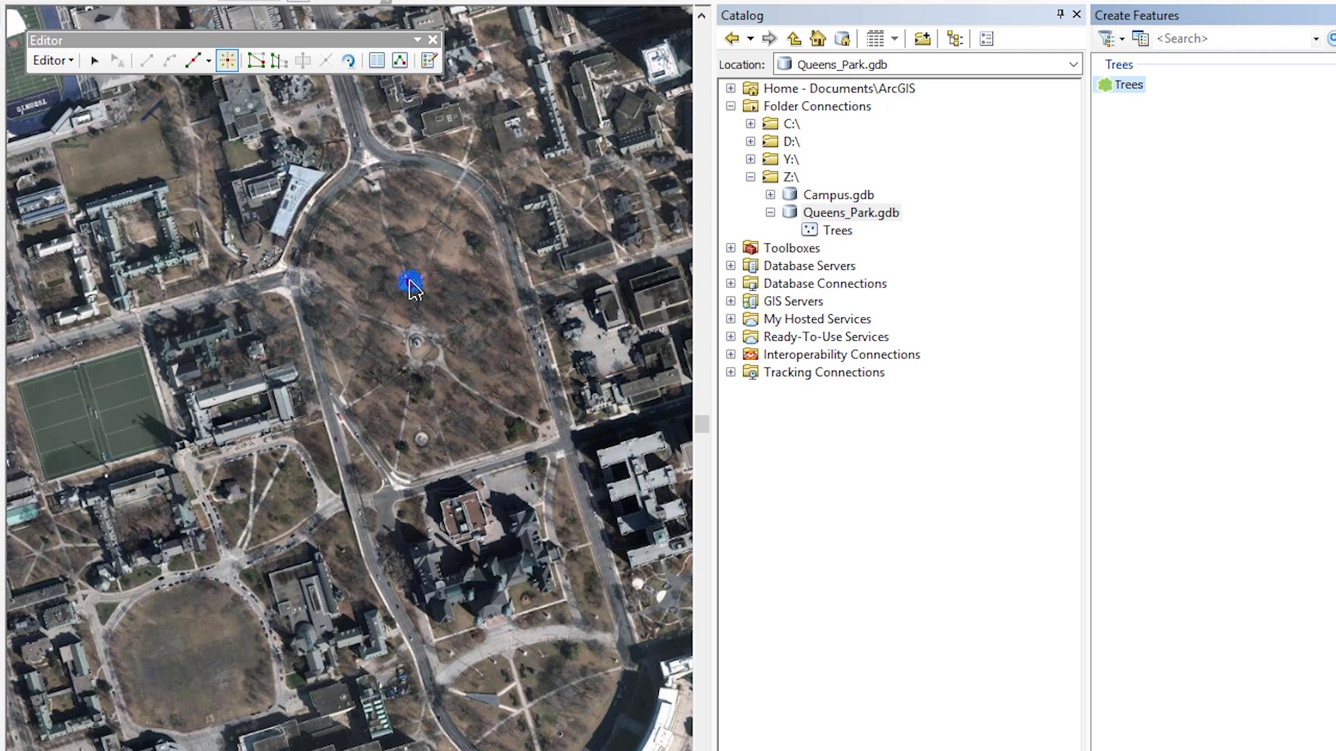
Place tree points across the park, from its west edge and north end to the southeast edge.
click(377, 305)
click(304, 274)
click(330, 276)
click(320, 248)
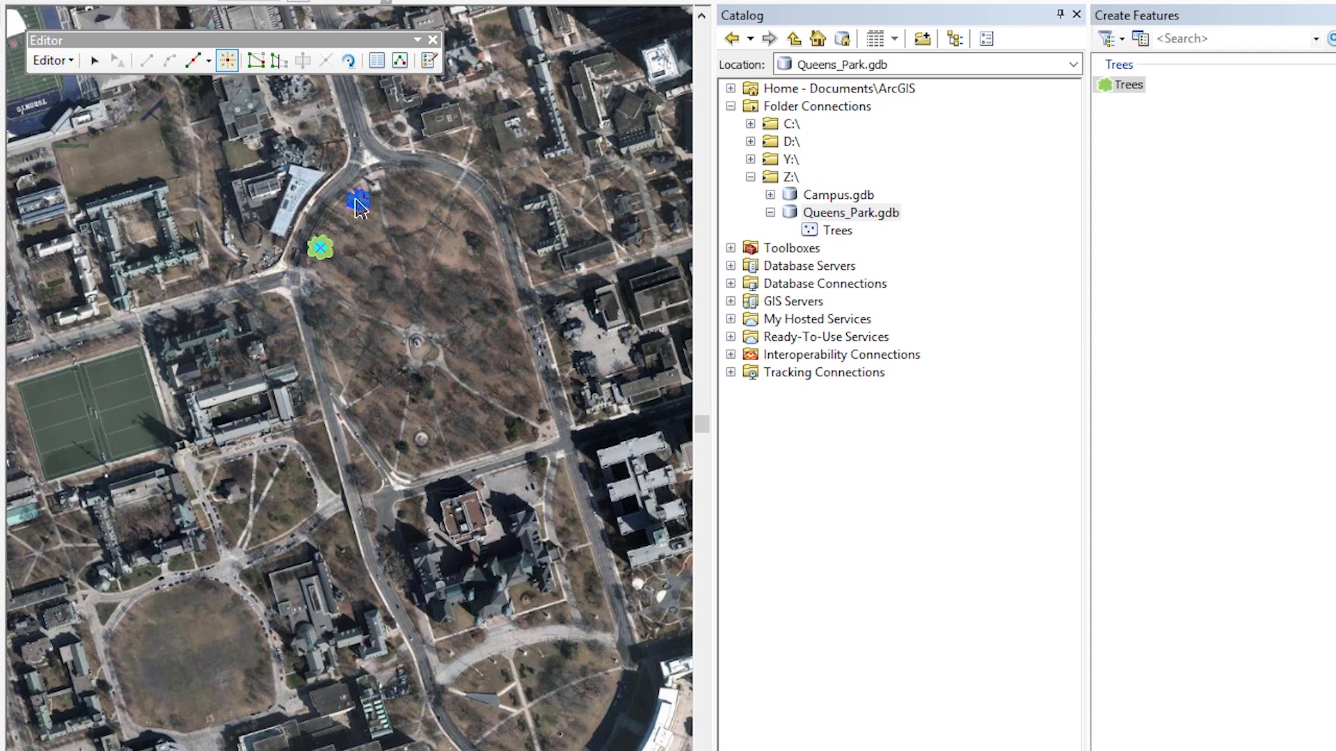
click(354, 200)
click(401, 212)
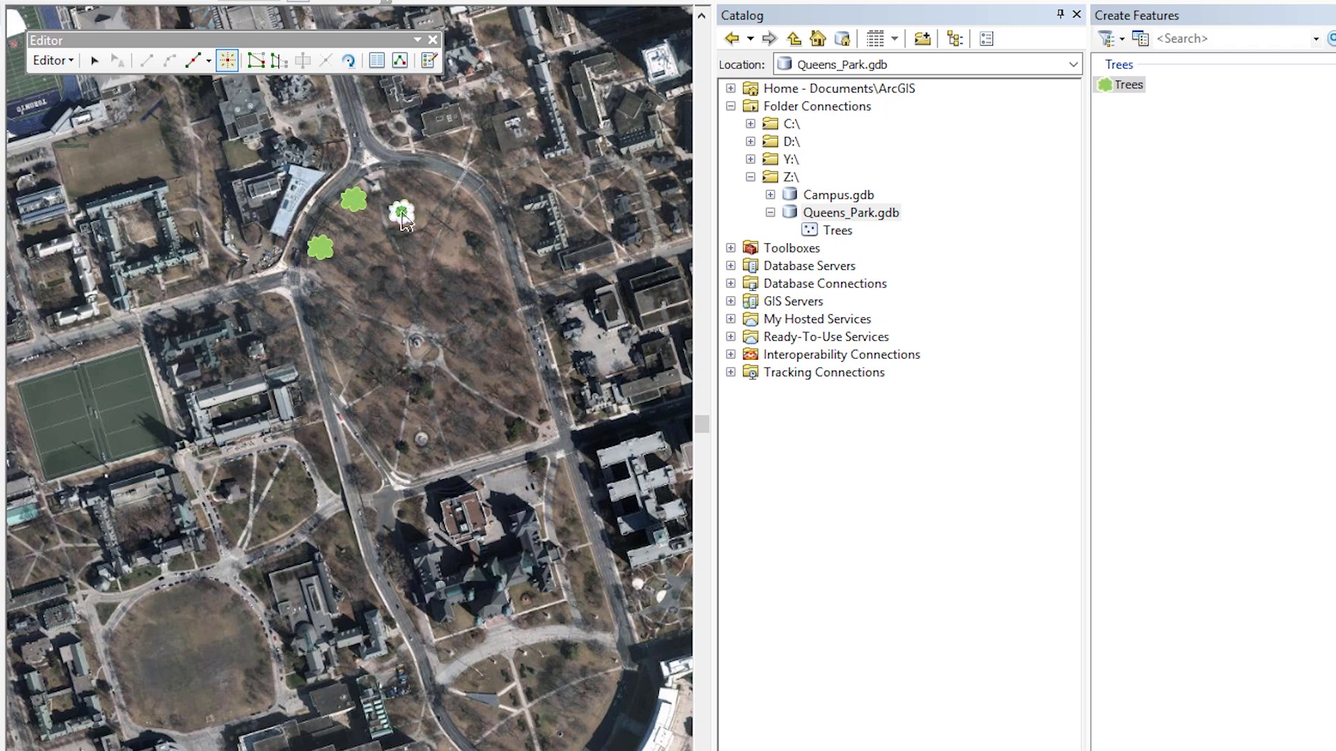
click(424, 179)
click(472, 220)
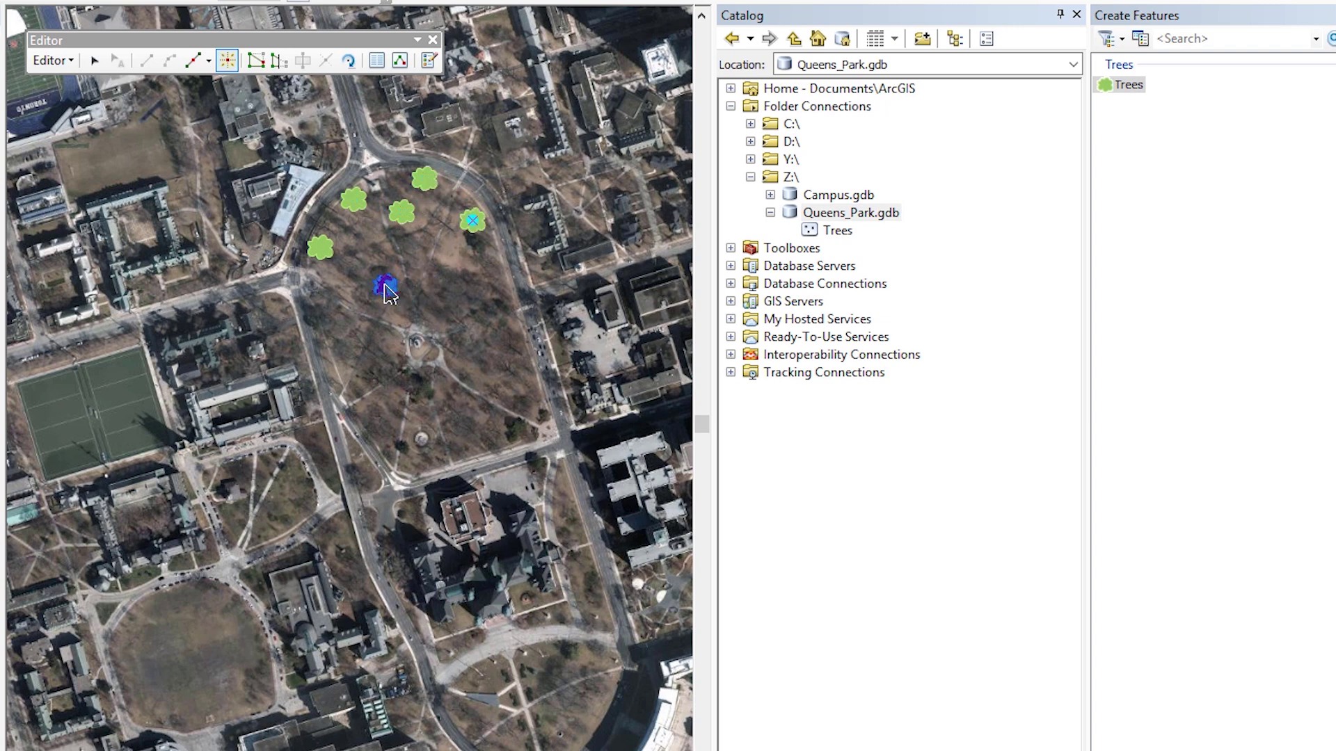
click(384, 285)
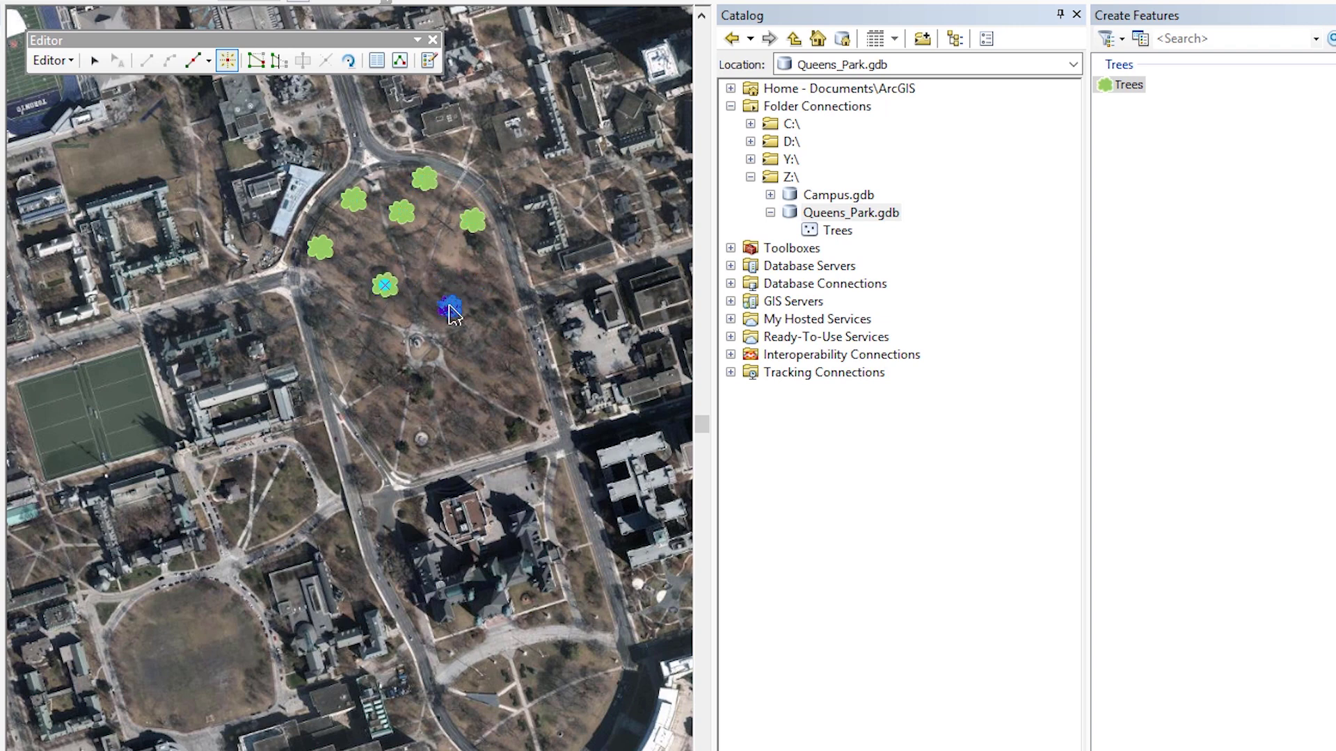
click(450, 306)
click(504, 342)
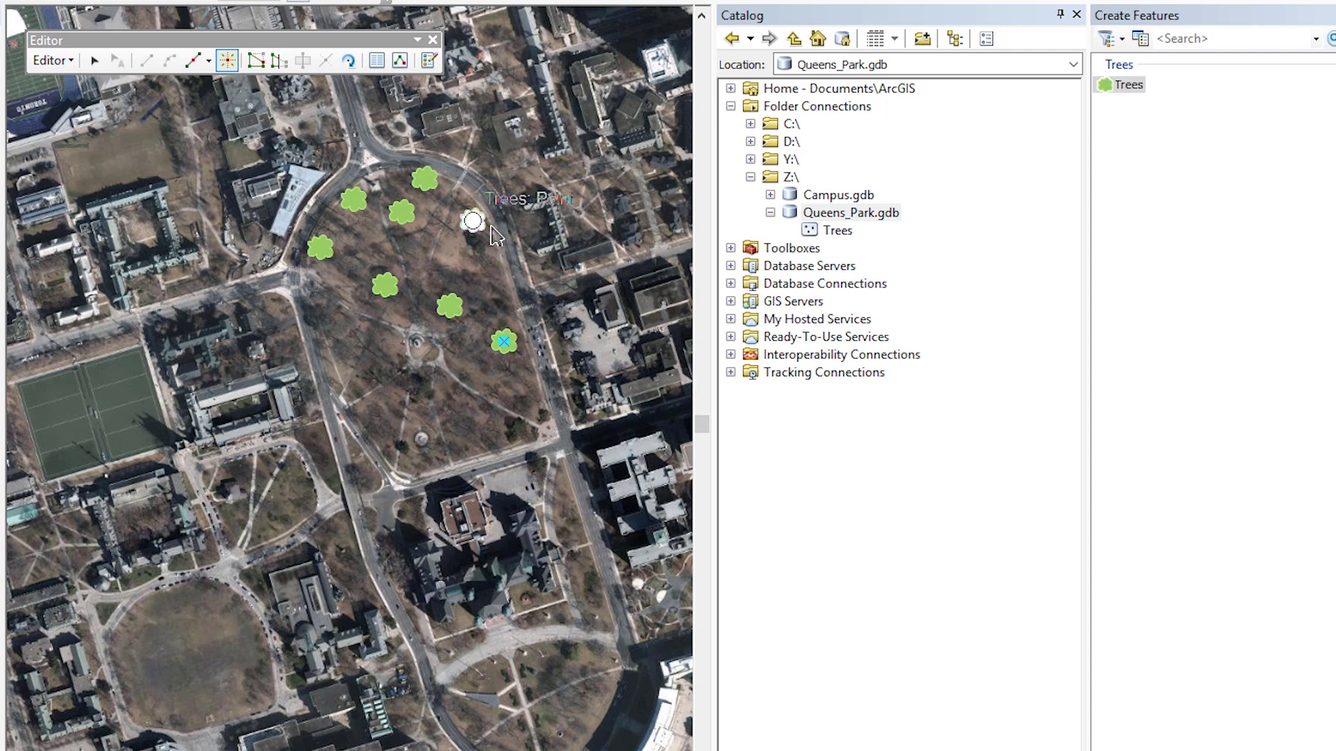
Review the Trees template properties without changes and open the Attributes window.
right_click(1124, 96)
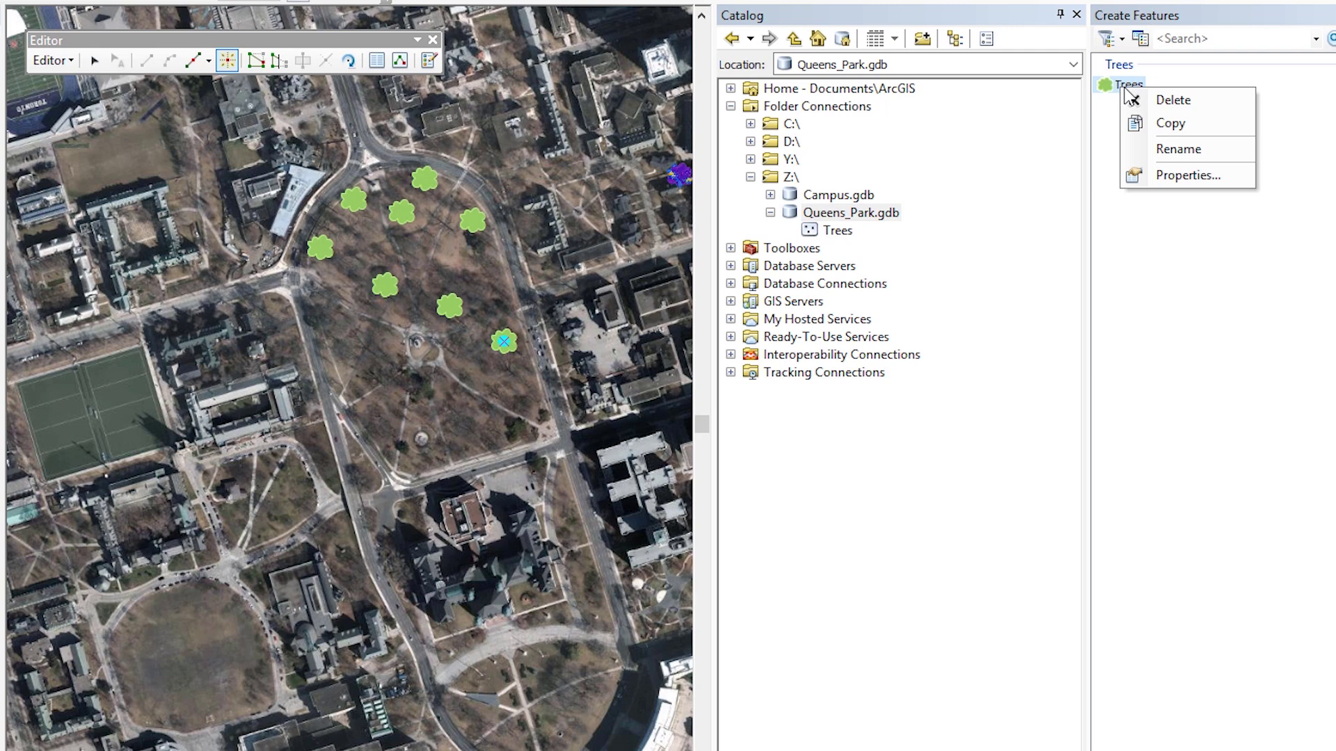
click(1209, 174)
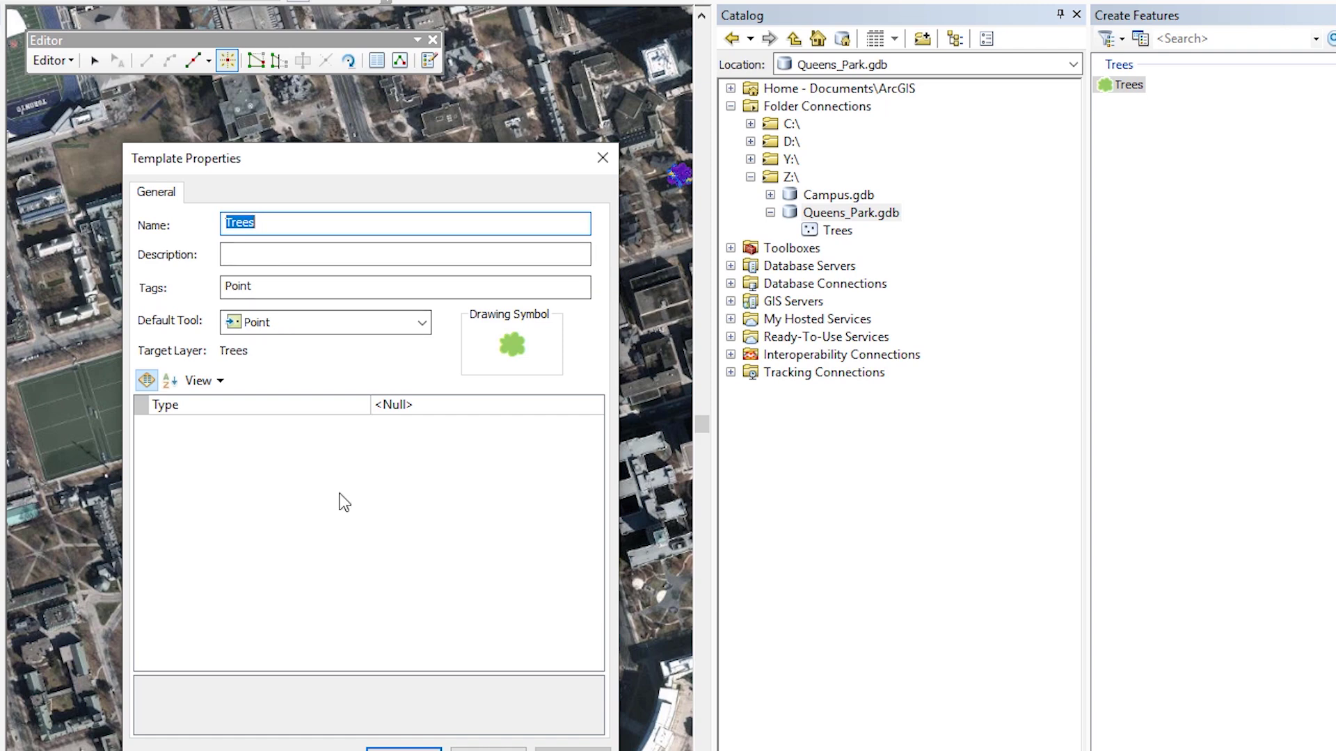
click(404, 749)
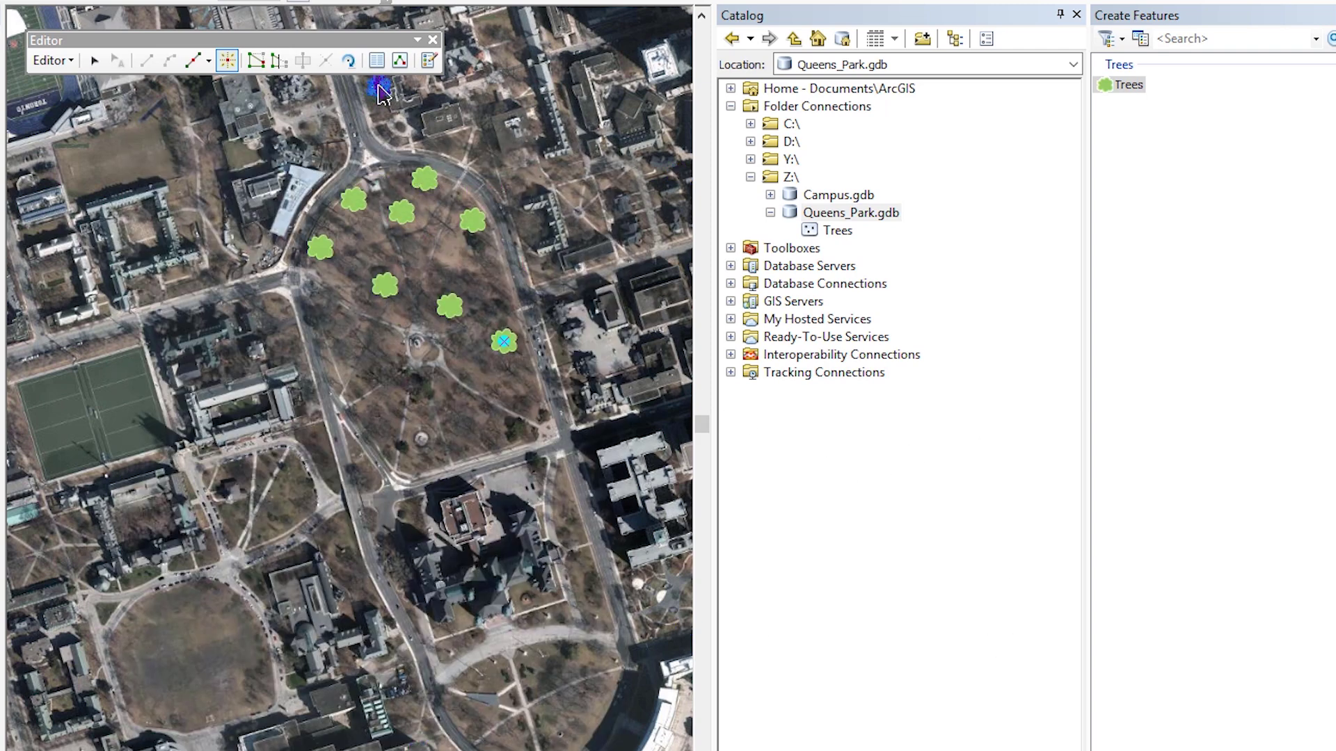
click(379, 61)
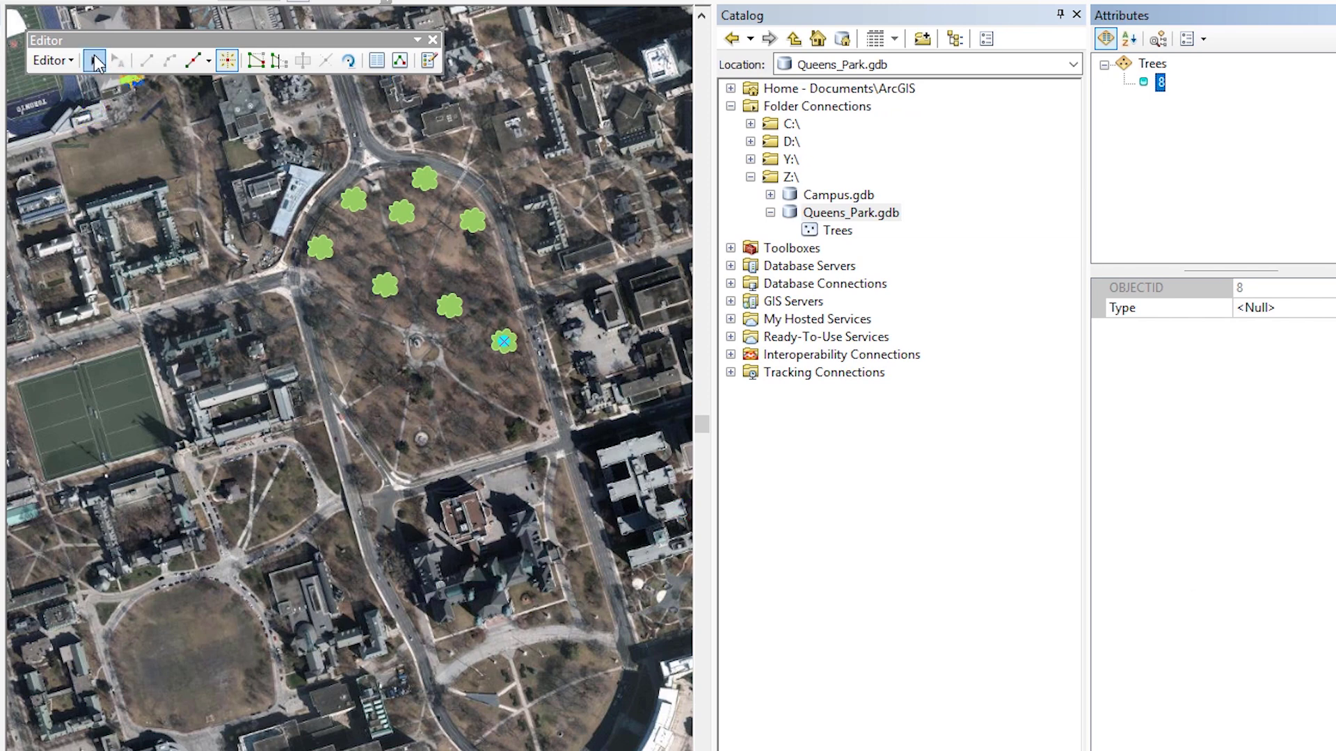
Give the tree at the park's west edge the Type value Maple.
click(95, 61)
click(322, 249)
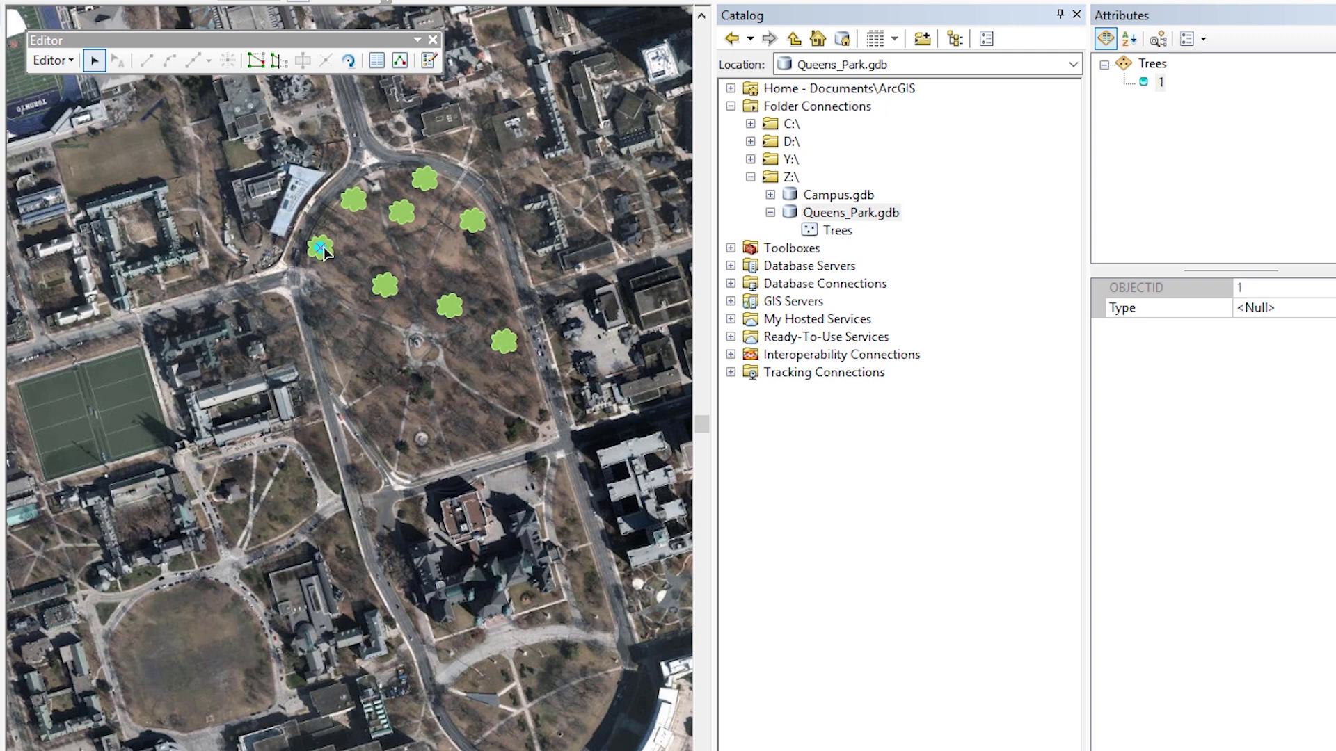
click(1280, 308)
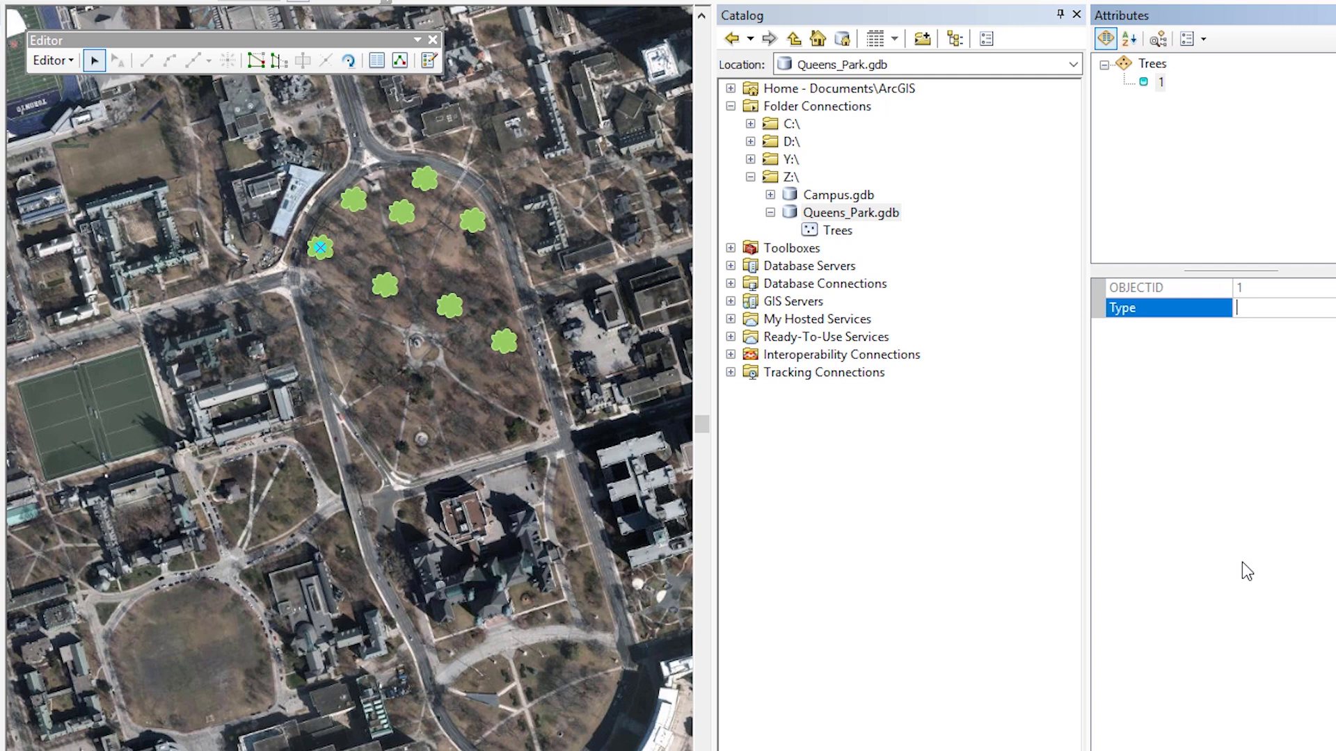
text(Maple)
key(Return)
Set the Type of the second tree to Oak and the third tree to Beech.
click(354, 199)
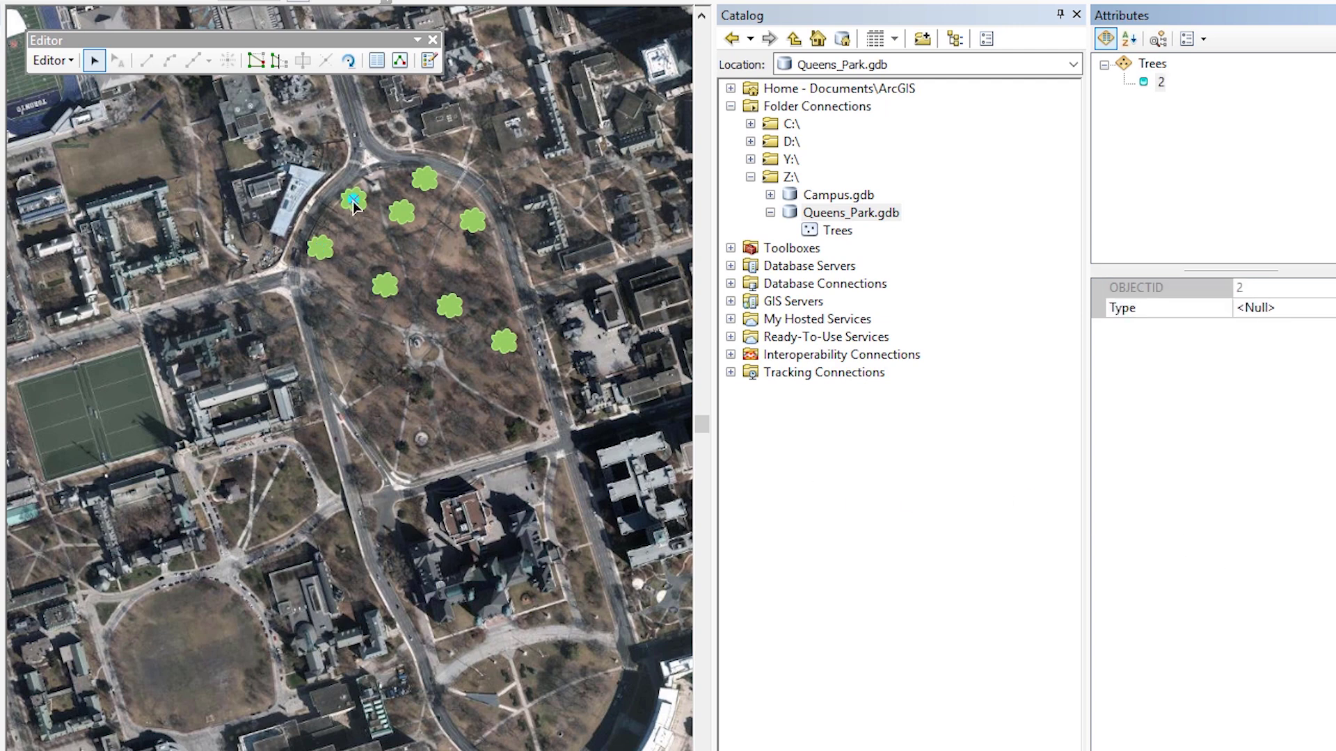
click(1269, 314)
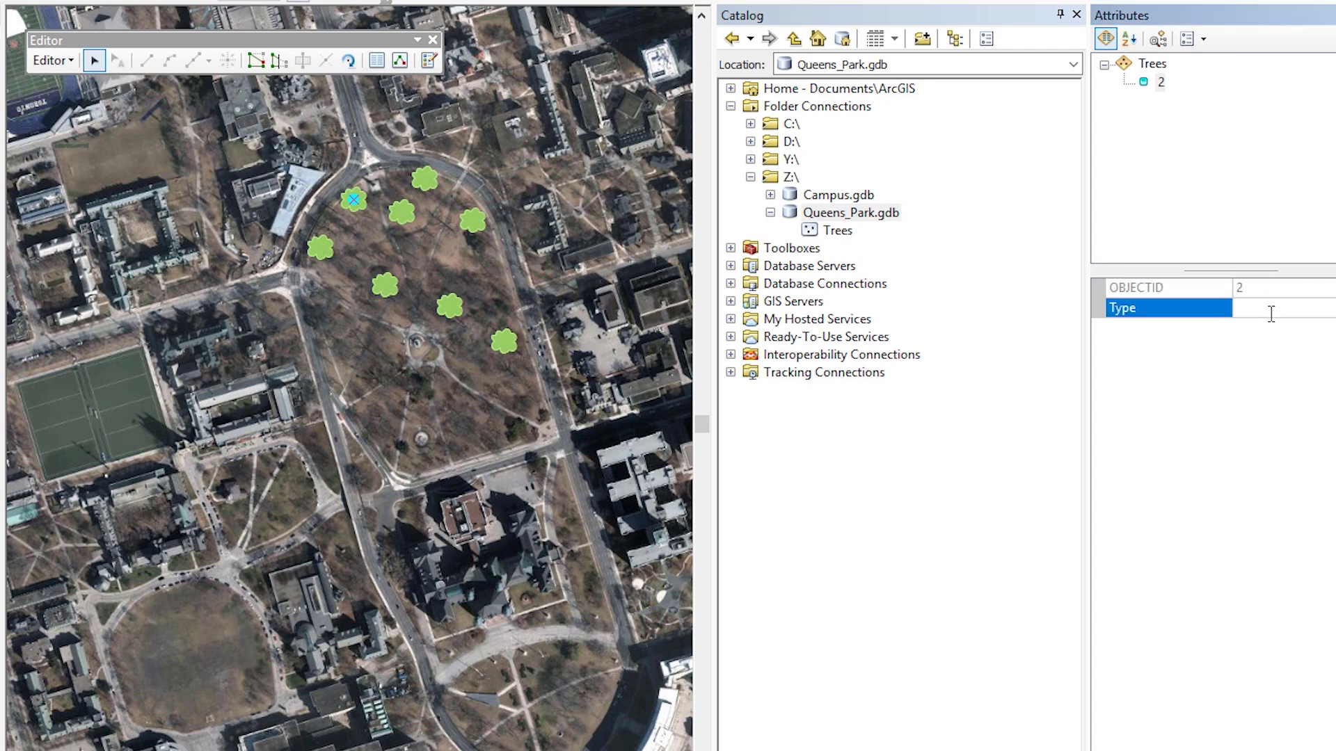
text(Oak)
click(402, 205)
click(402, 212)
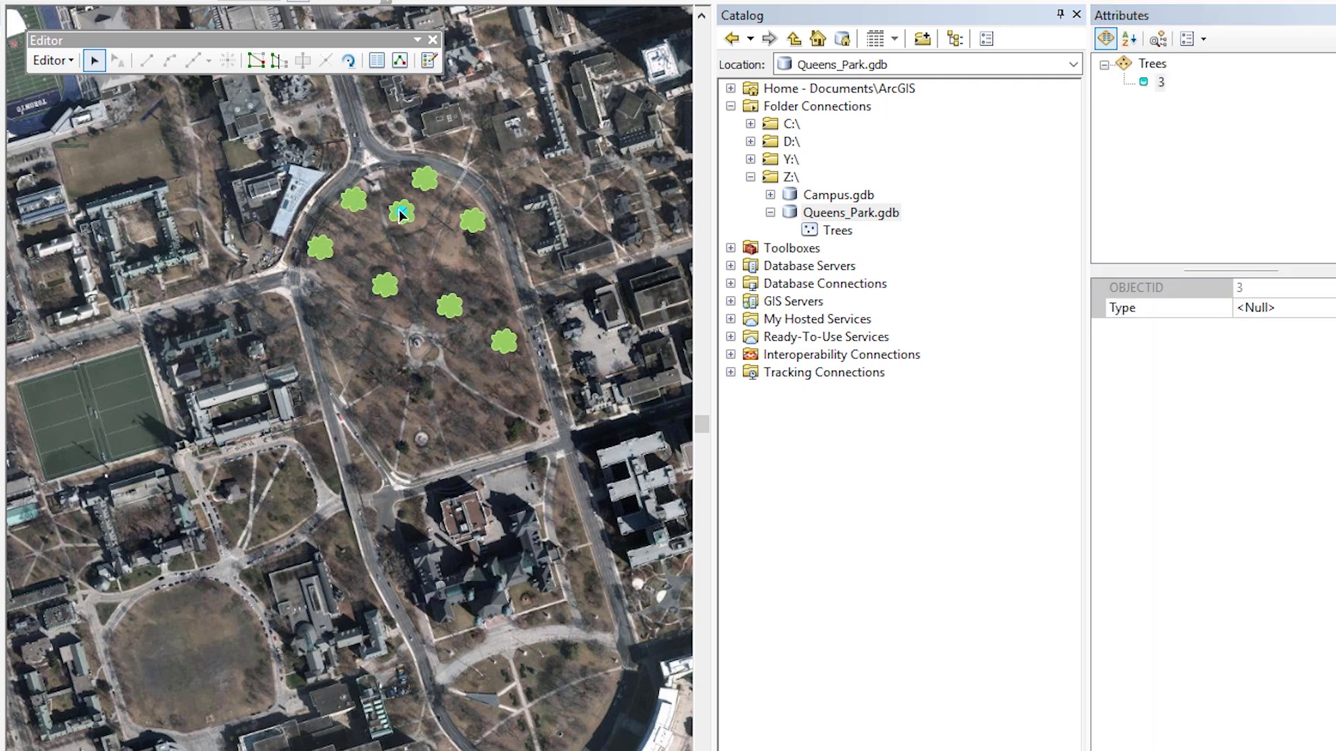
click(1281, 308)
text(Bee)
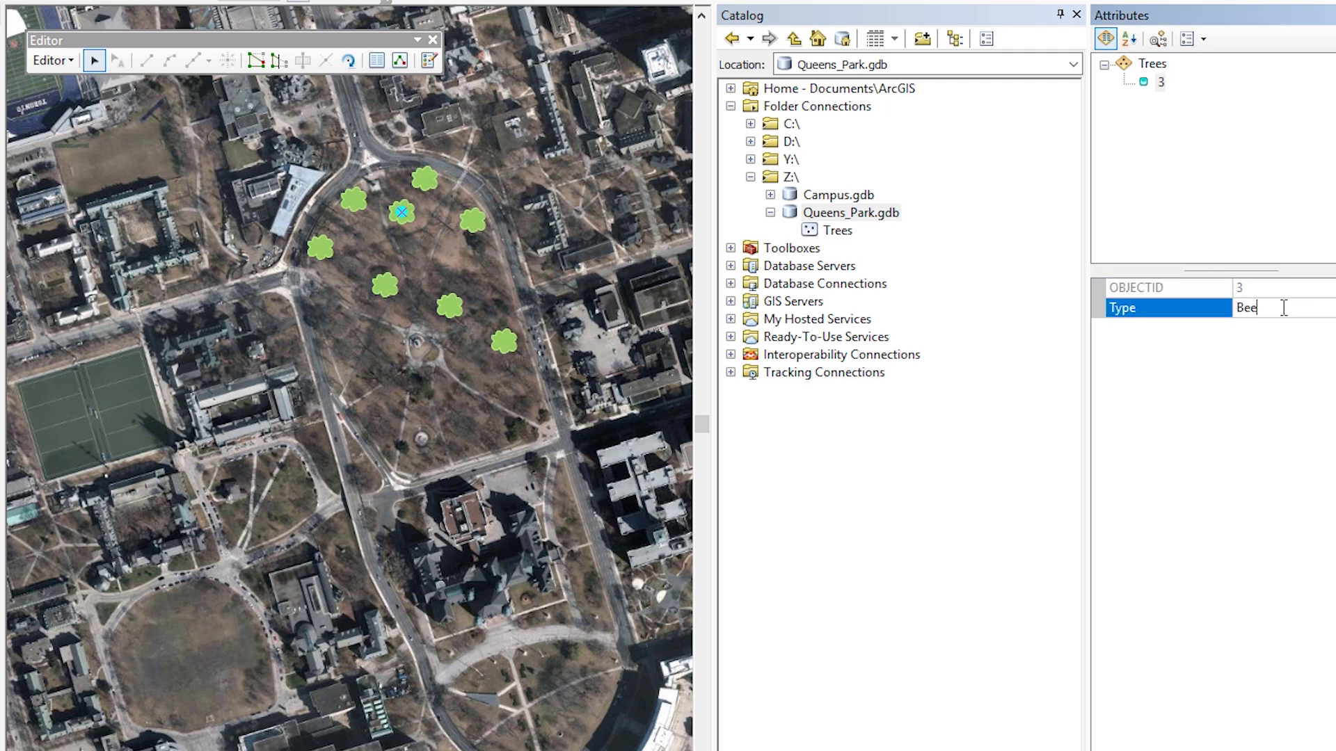
text(ch)
key(Return)
Stop the edit session and save the tree edits.
click(73, 62)
click(88, 106)
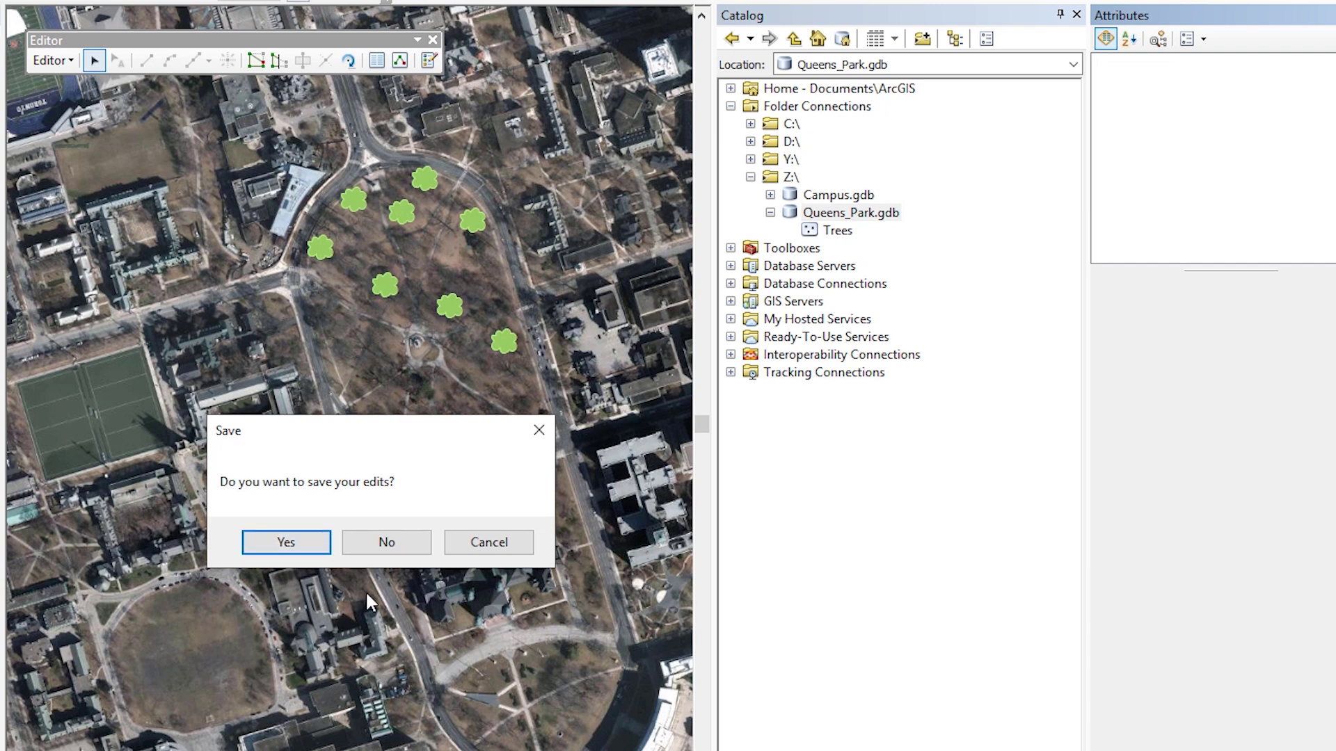
click(321, 540)
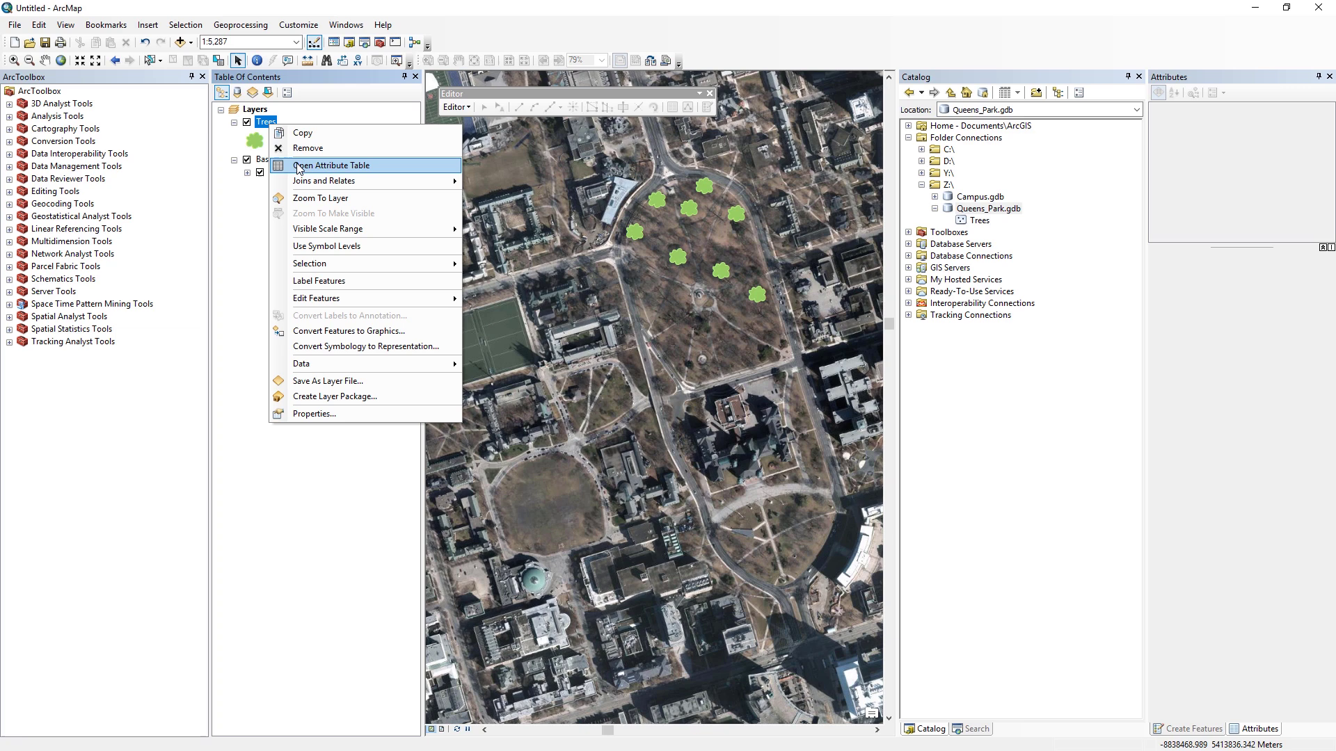
Open the Trees attribute table and select the Maple and Oak records.
click(297, 167)
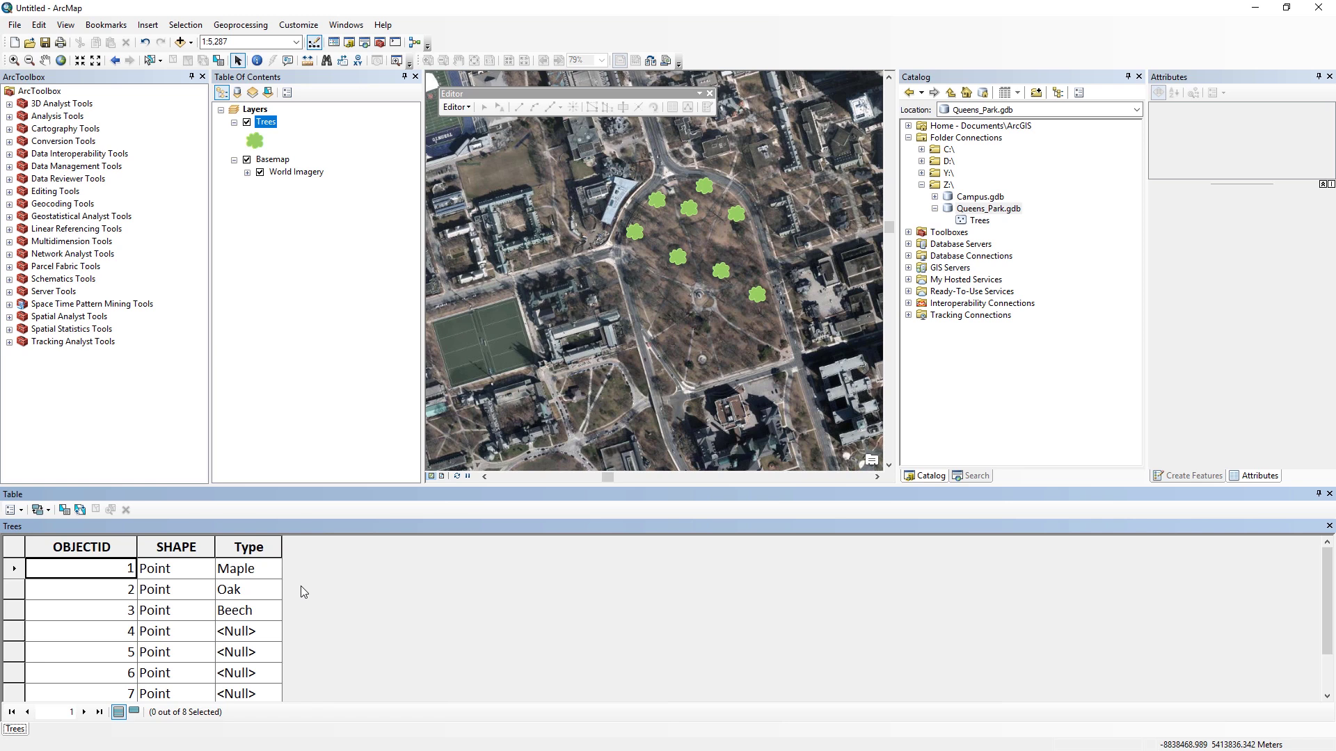
click(22, 569)
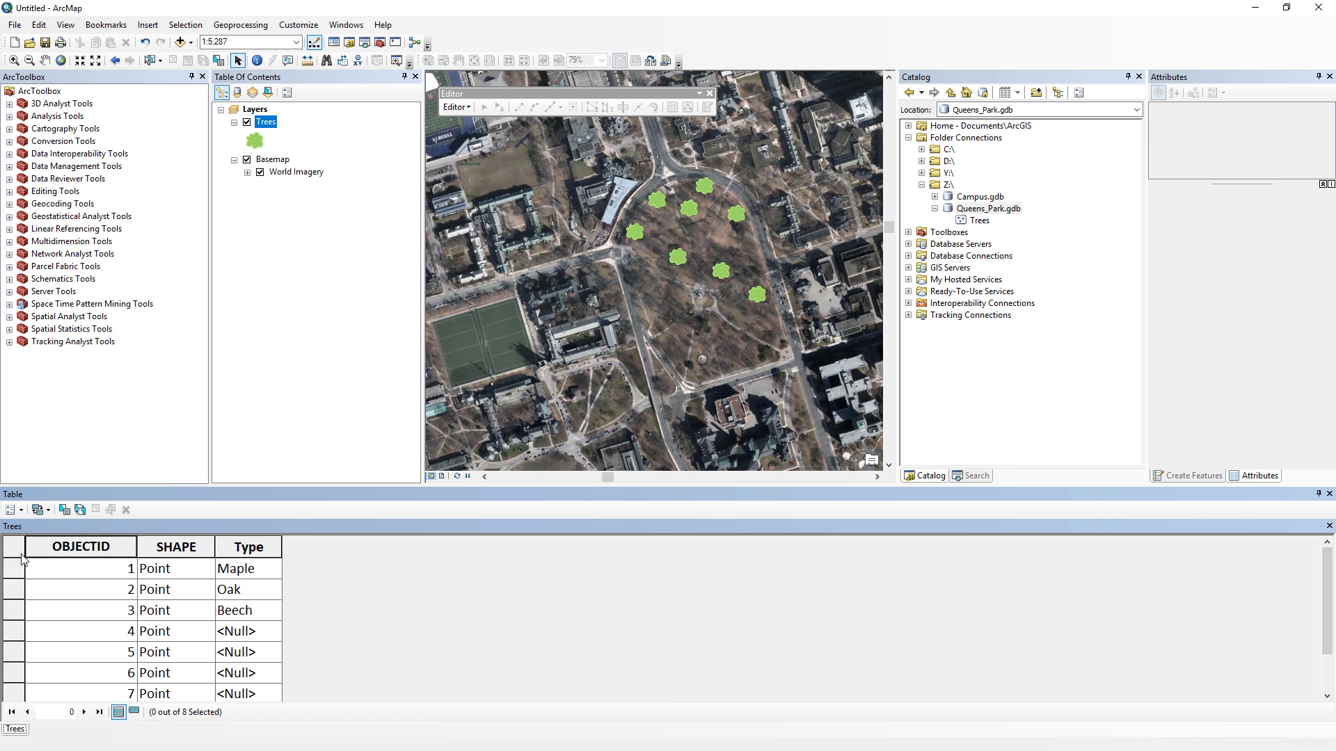
click(18, 589)
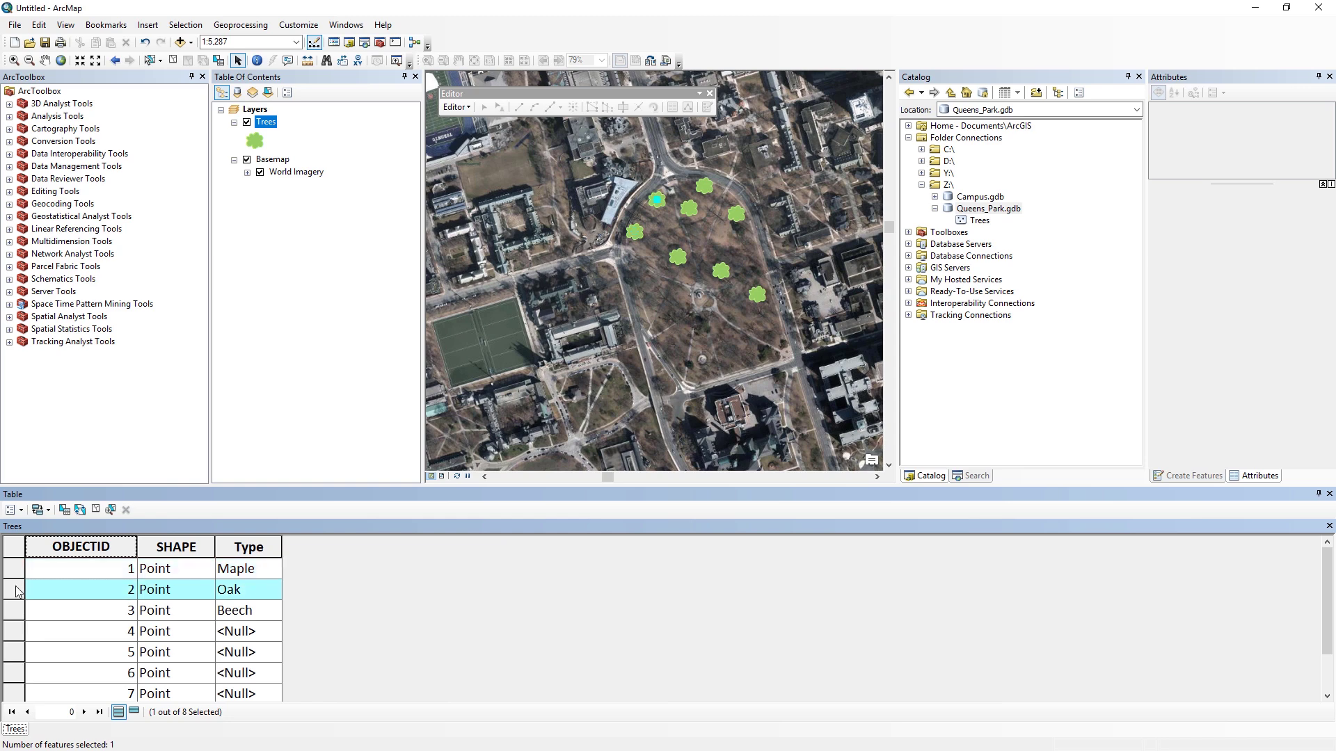